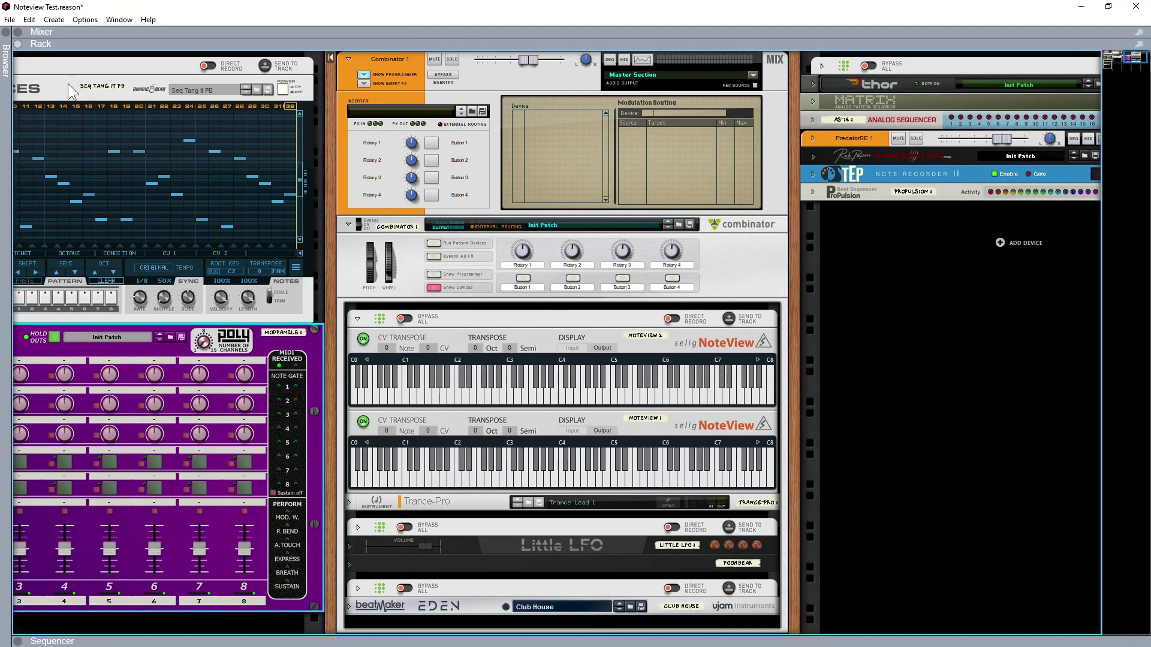
- Try the Sequences player between NoteView 1 and Trance-Pro, run its pattern briefly, and return it above ModPanel 8
left_click_drag(62, 84, 551, 490)
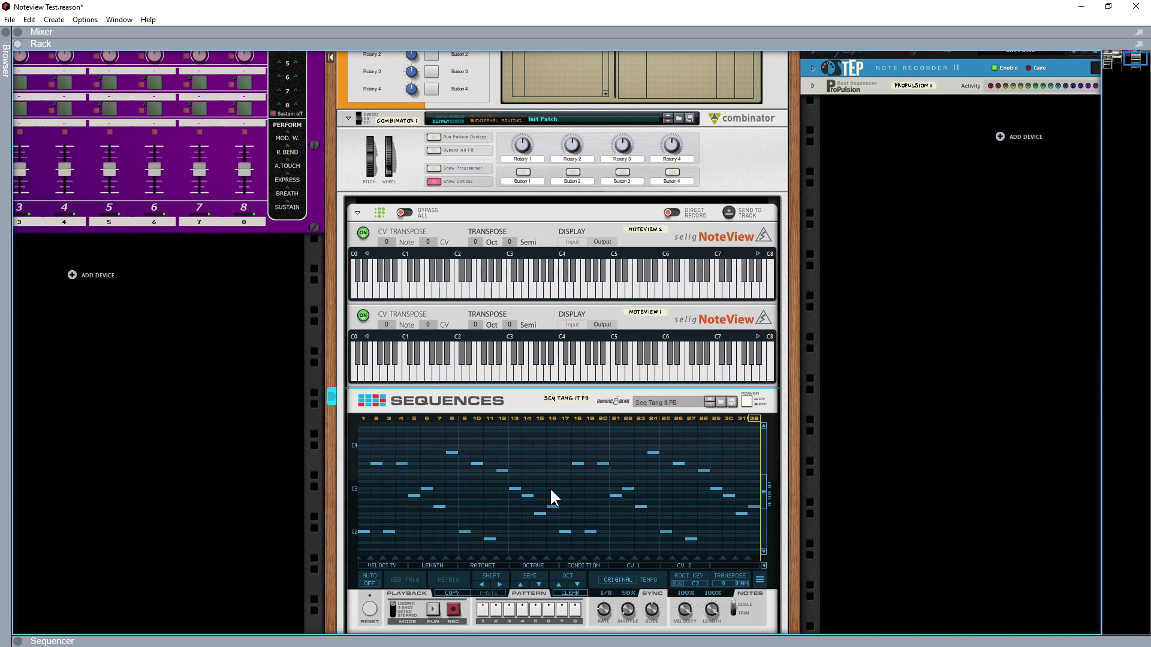
scroll(549, 487, "down", 3)
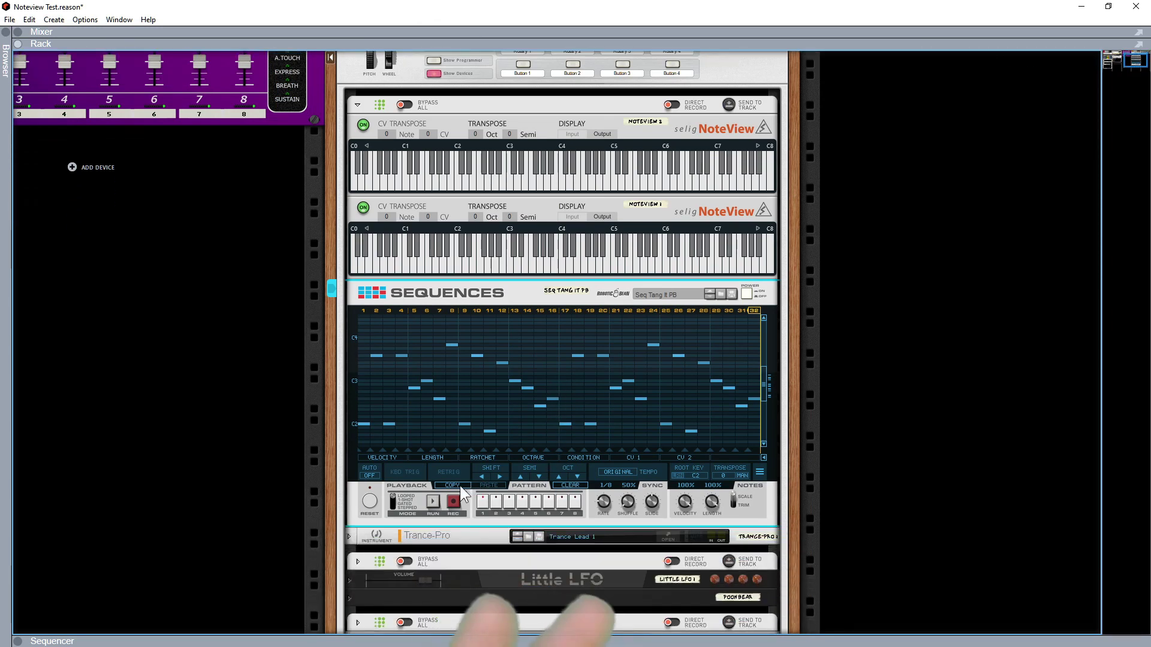
left_click(433, 504)
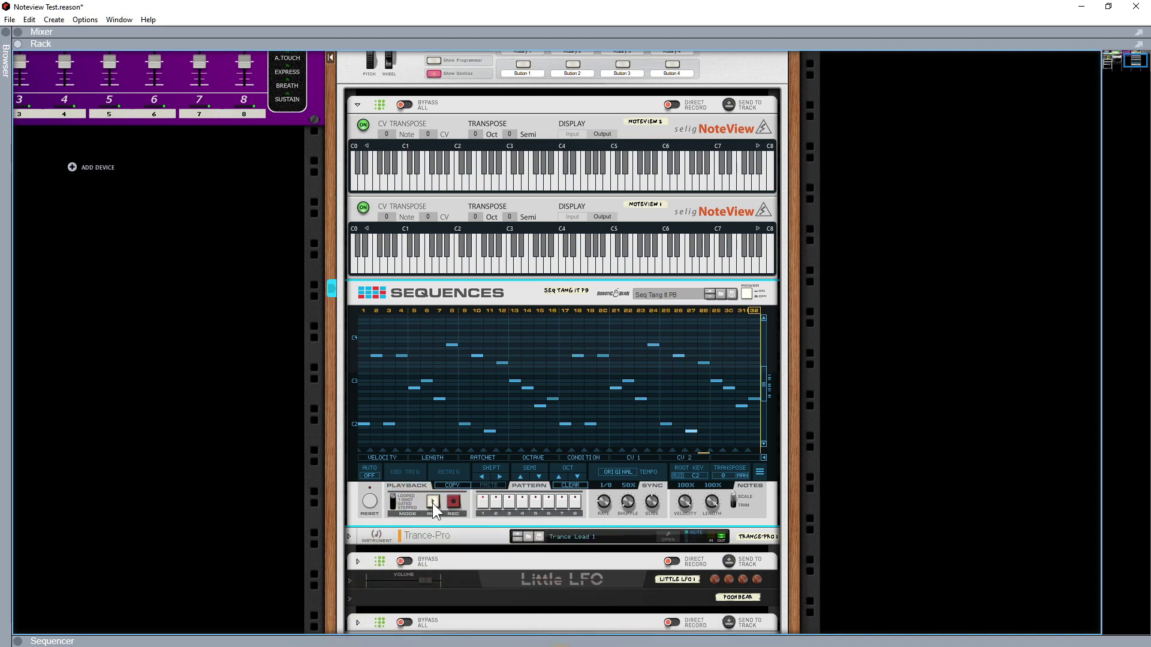
left_click(433, 503)
left_click_drag(465, 290, 130, 64)
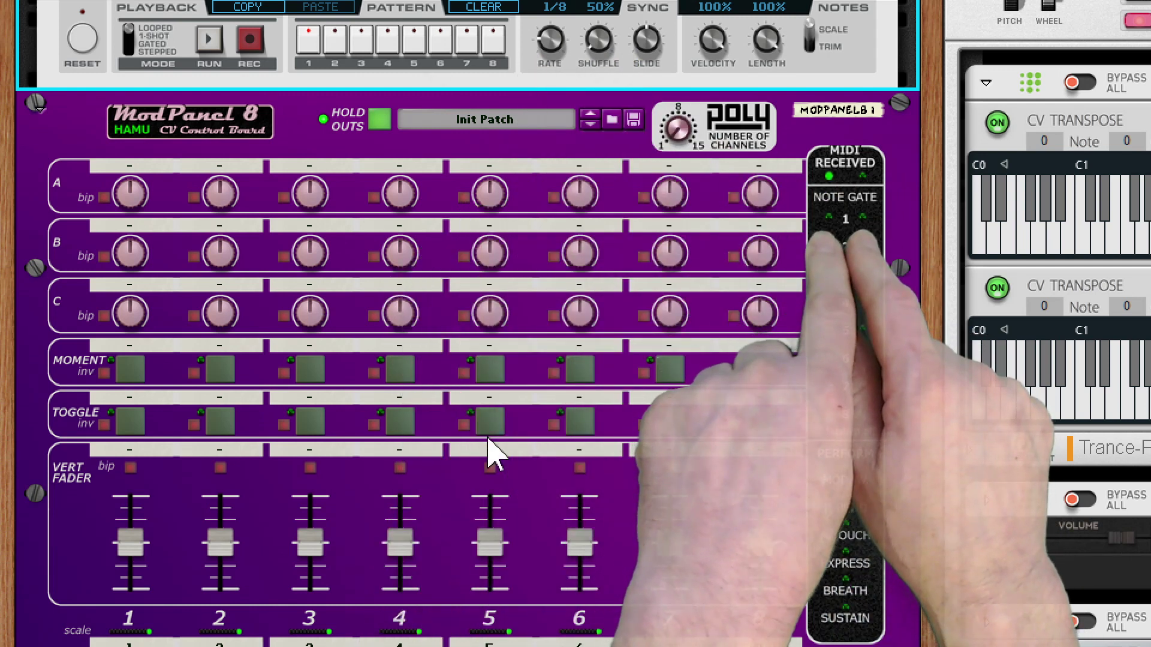
- Patch ModPanel 8's channel 1 note and gate outputs to NoteView 1's Note CV and Gate CV inputs, and run the Sequences pattern
key("Tab")
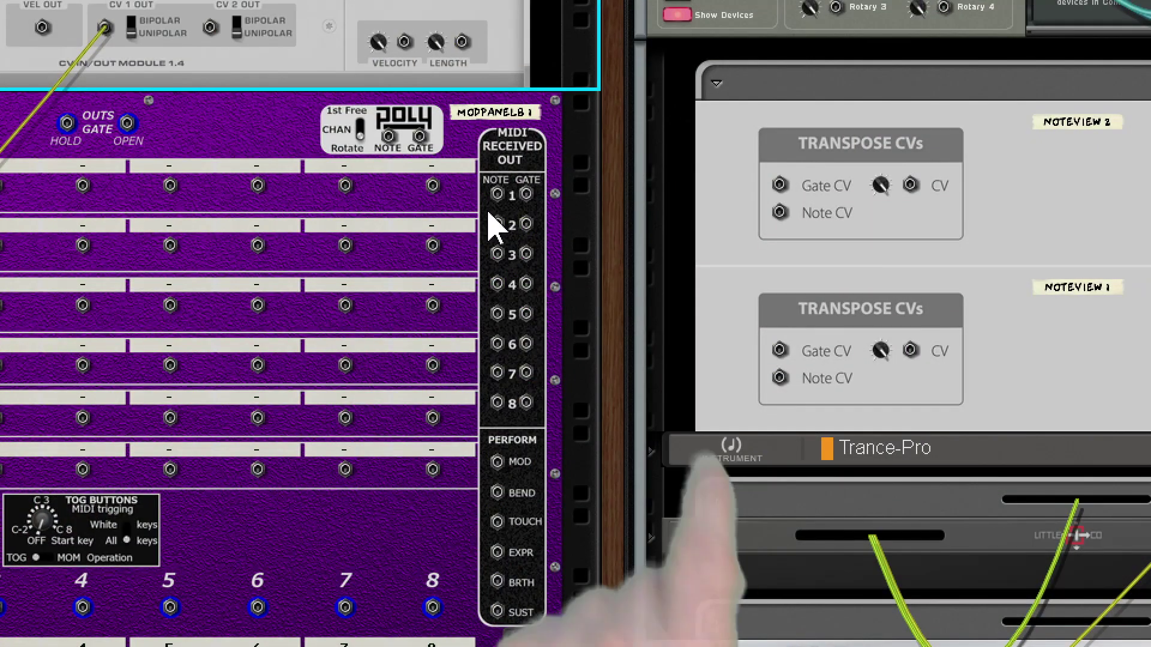
left_click_drag(499, 193, 499, 193)
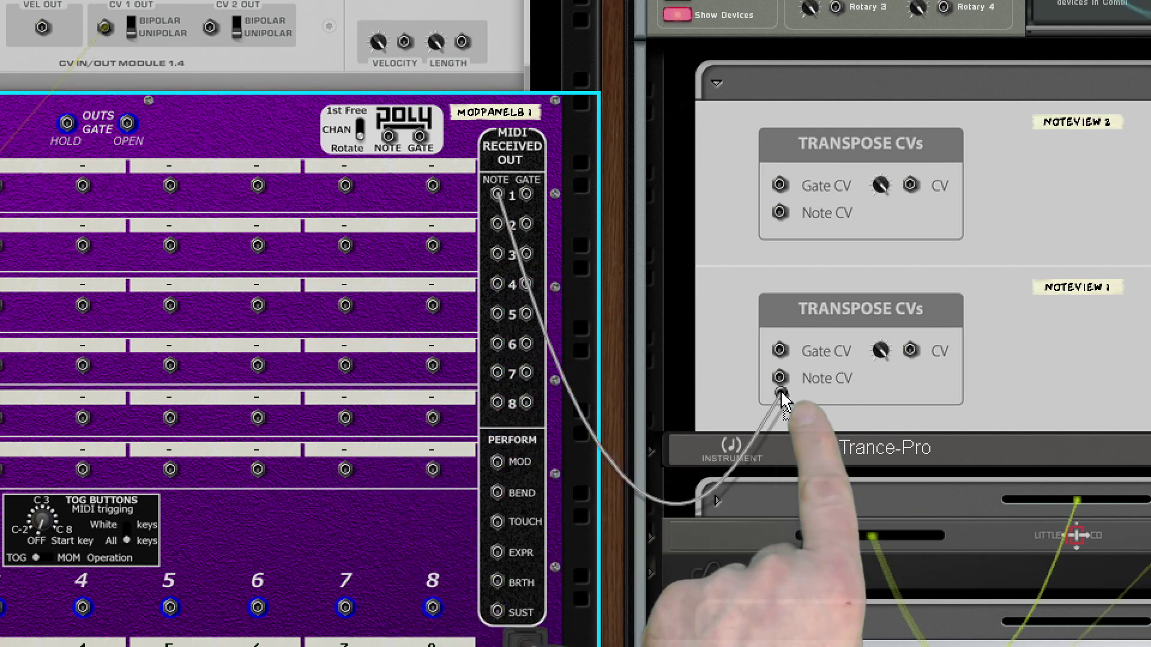
left_click_drag(780, 379, 617, 233)
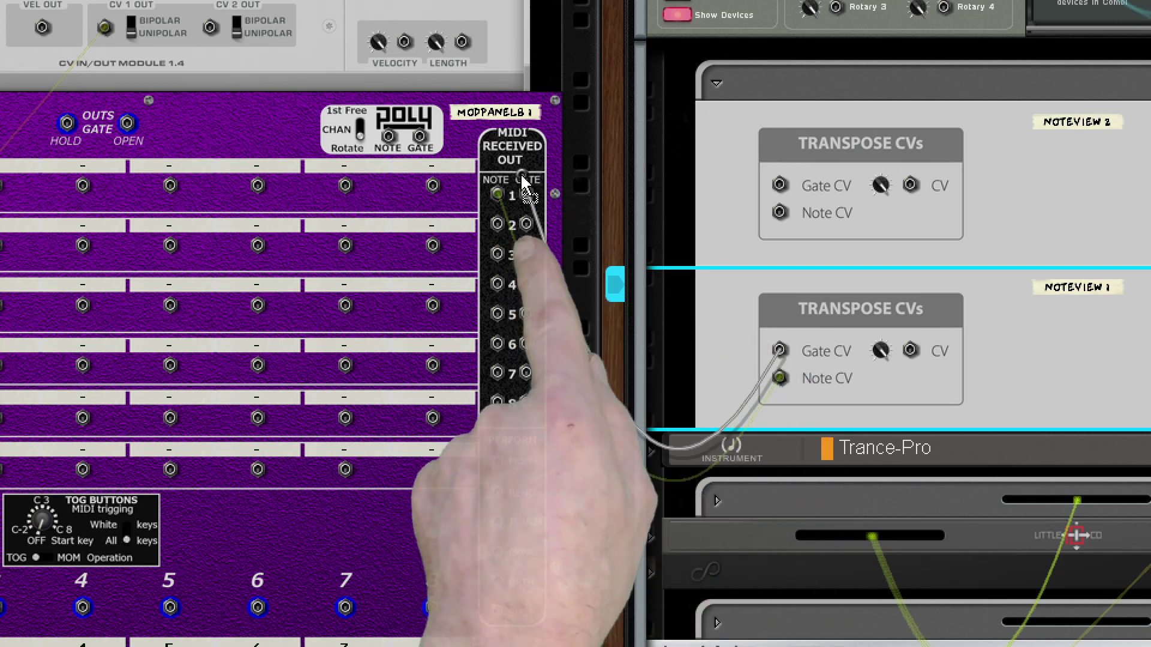
left_click_drag(528, 201, 527, 198)
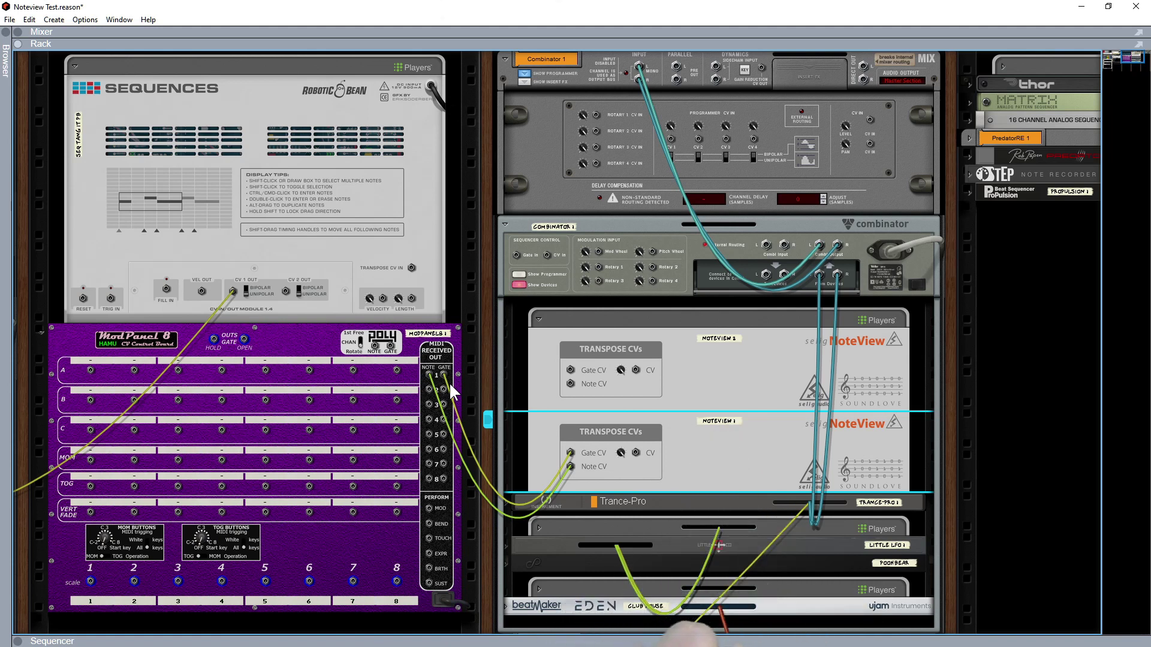
key("Tab")
left_click(128, 296)
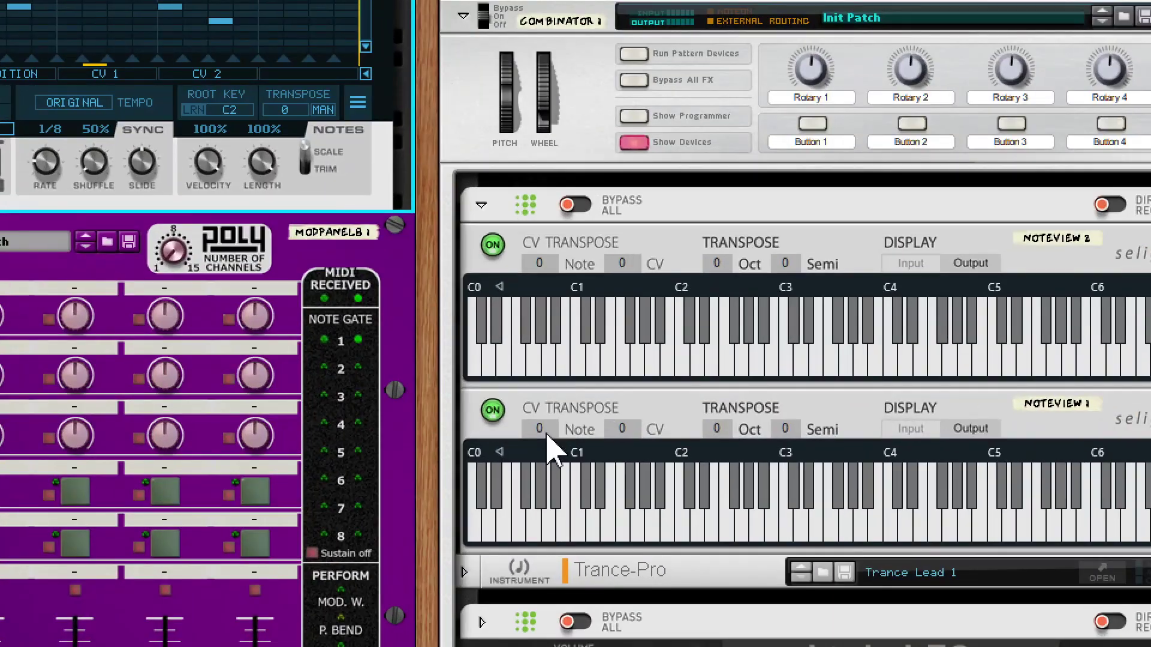
- Examine NoteView 1's CV transpose note value and both NoteView keyboards while notes are played over the running sequence
mouse_move(546, 433)
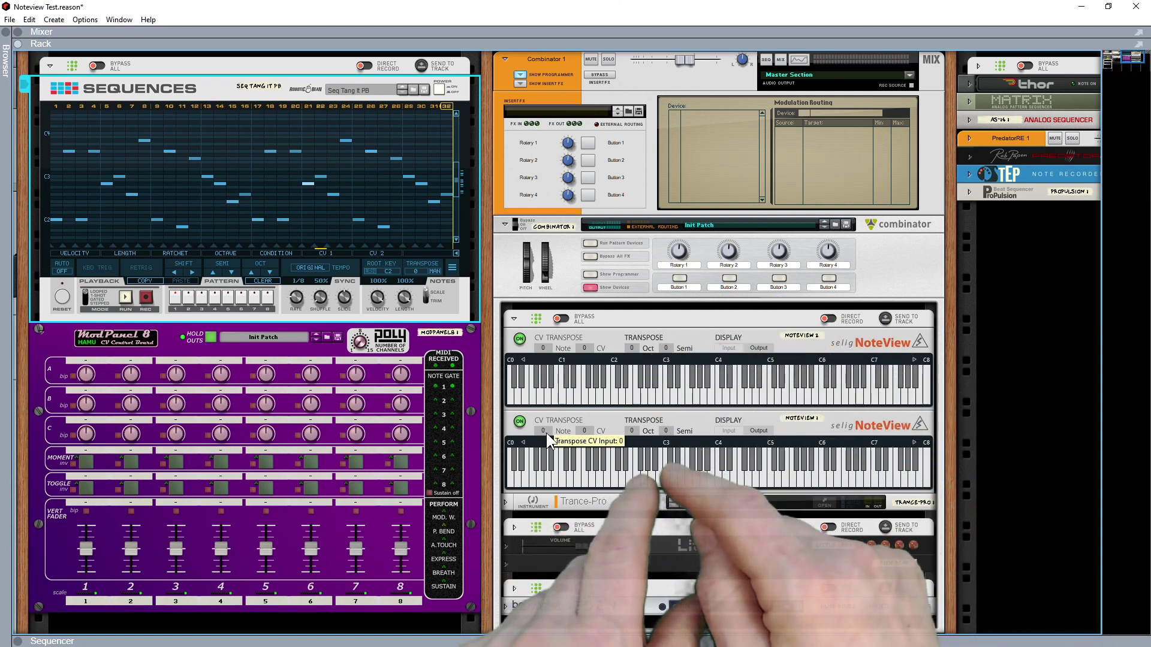
scroll(546, 433, "down", 9)
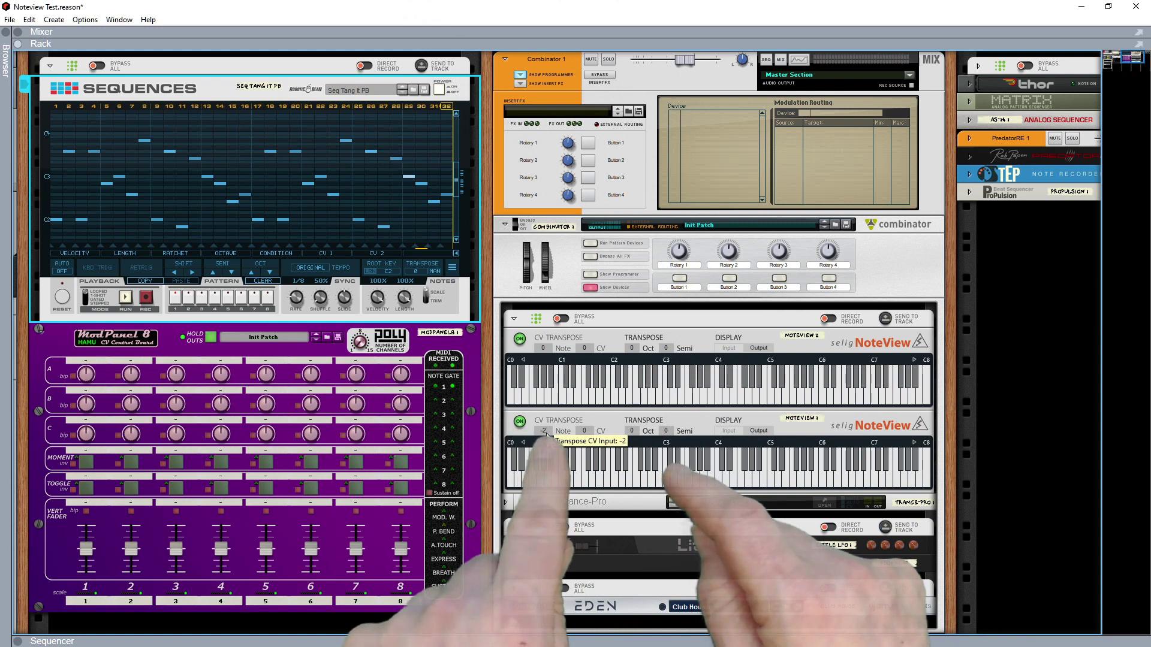
scroll(546, 434, "up", 15)
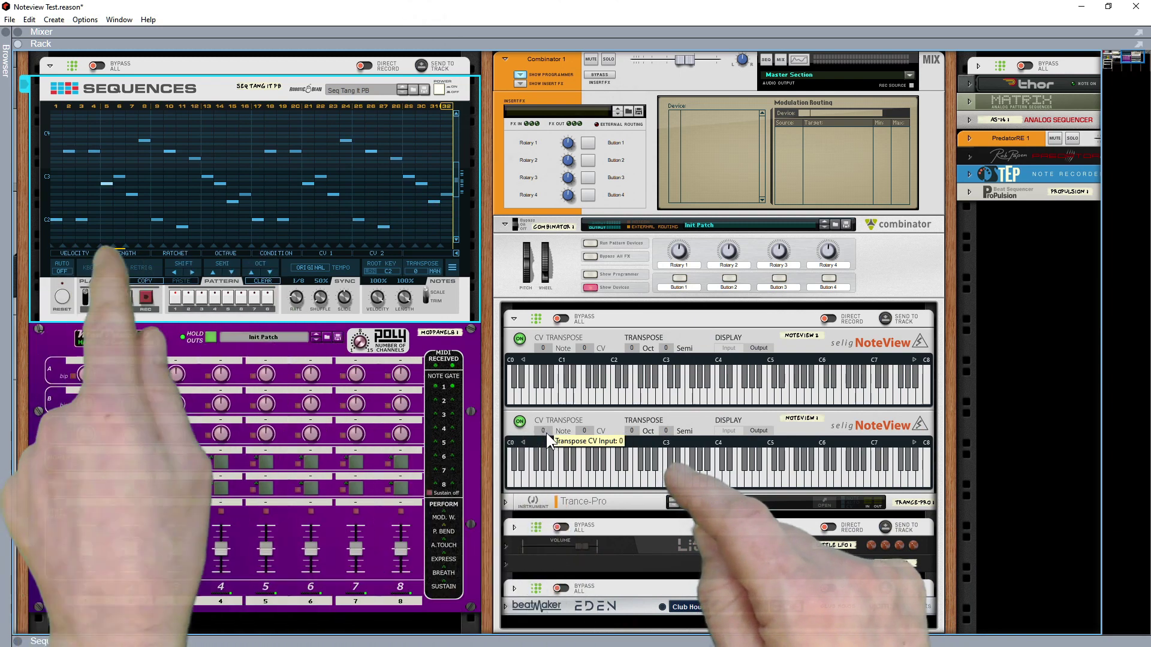
scroll(546, 432, "down", 15)
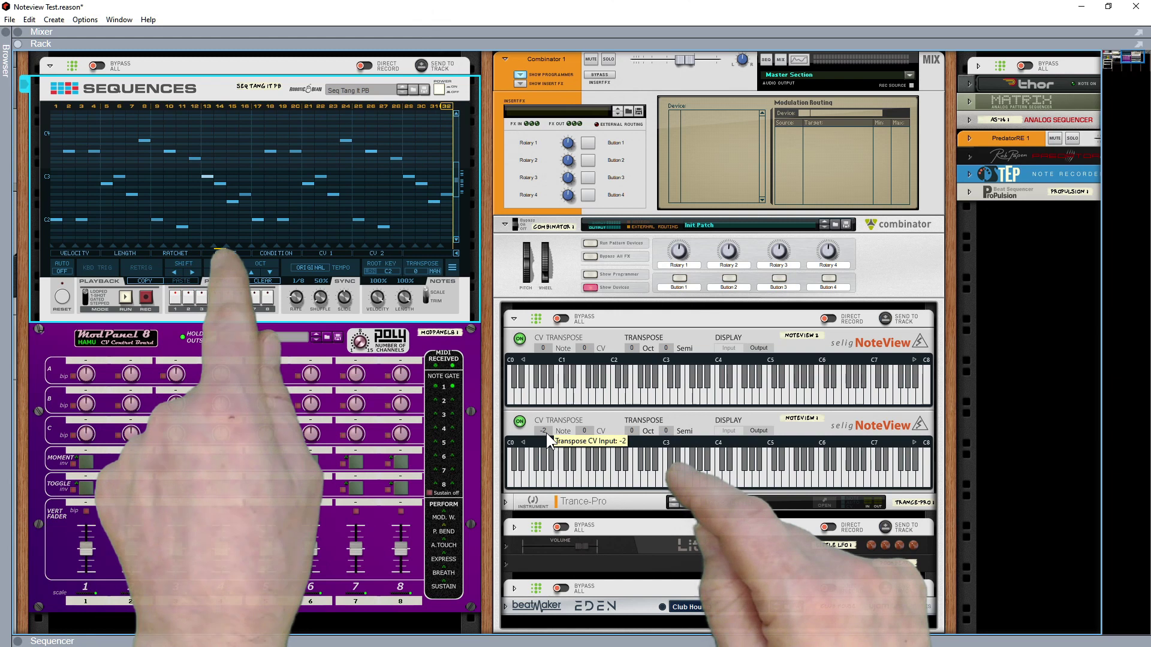
scroll(546, 433, "up", 15)
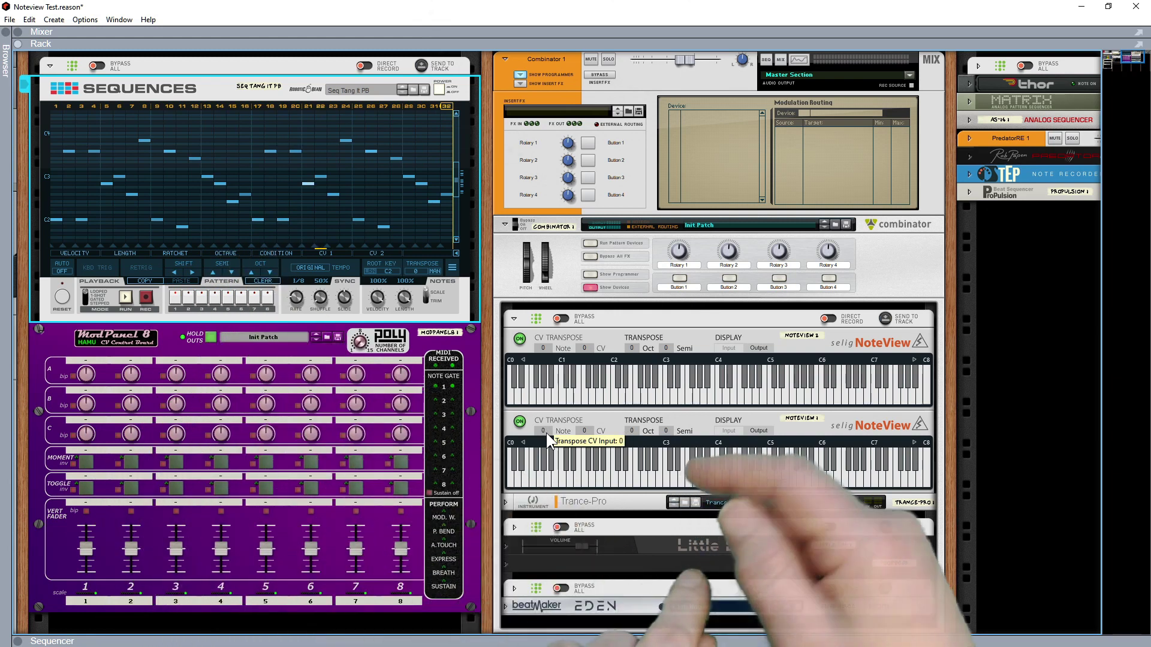
scroll(546, 433, "down", 15)
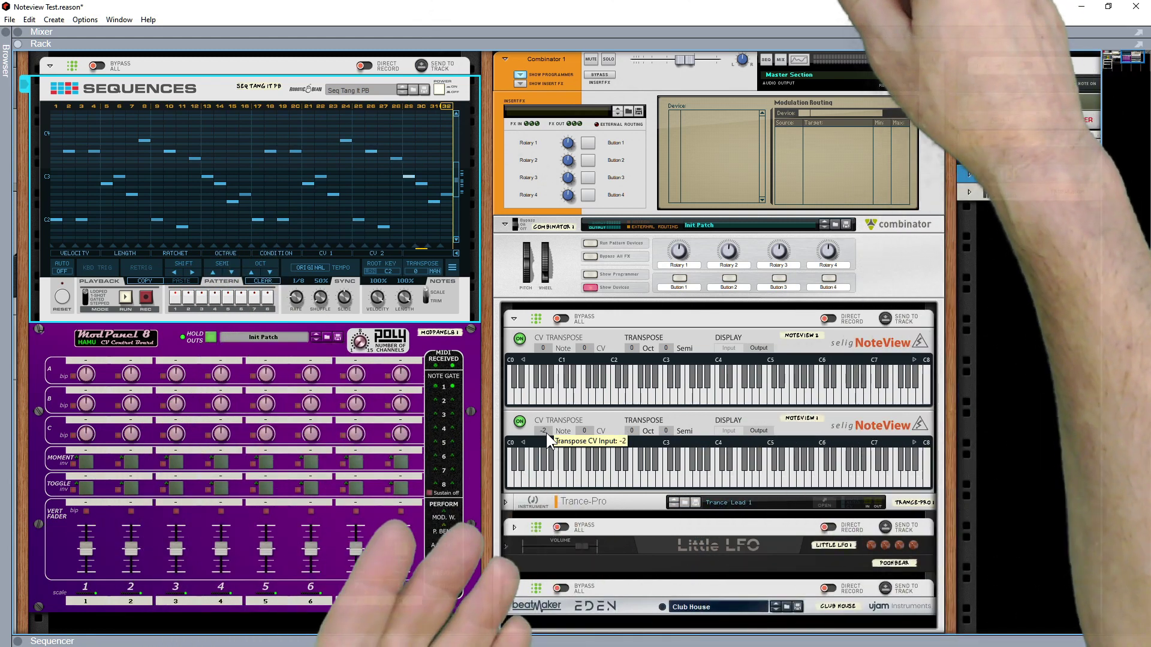
scroll(546, 432, "up", 15)
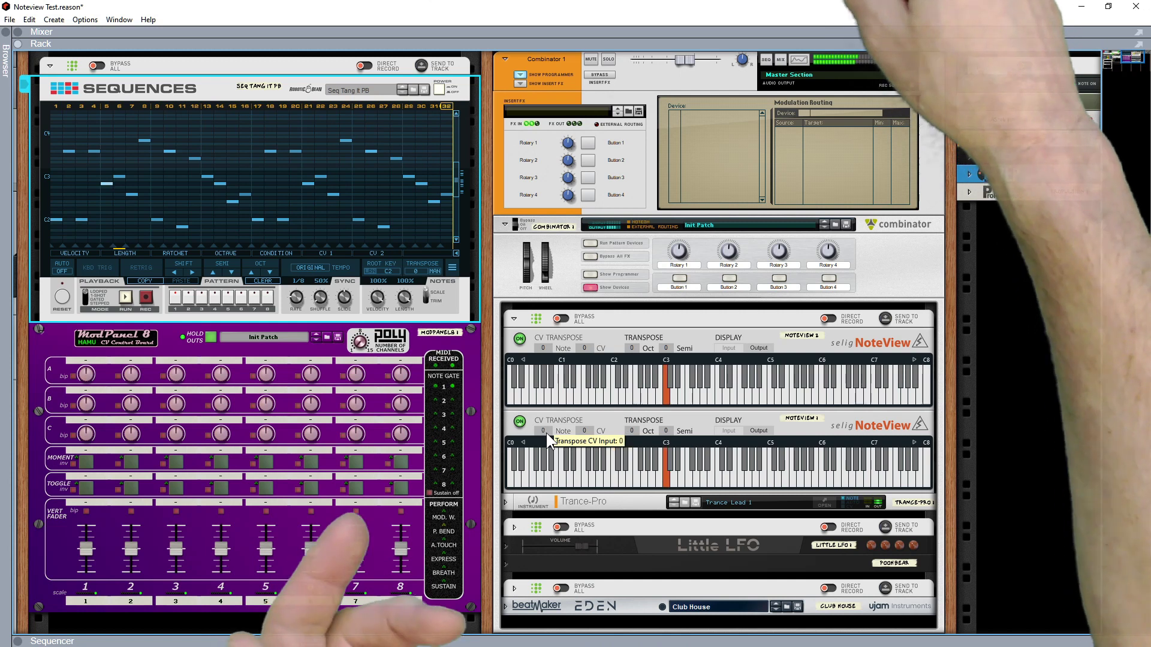
scroll(545, 433, "down", 15)
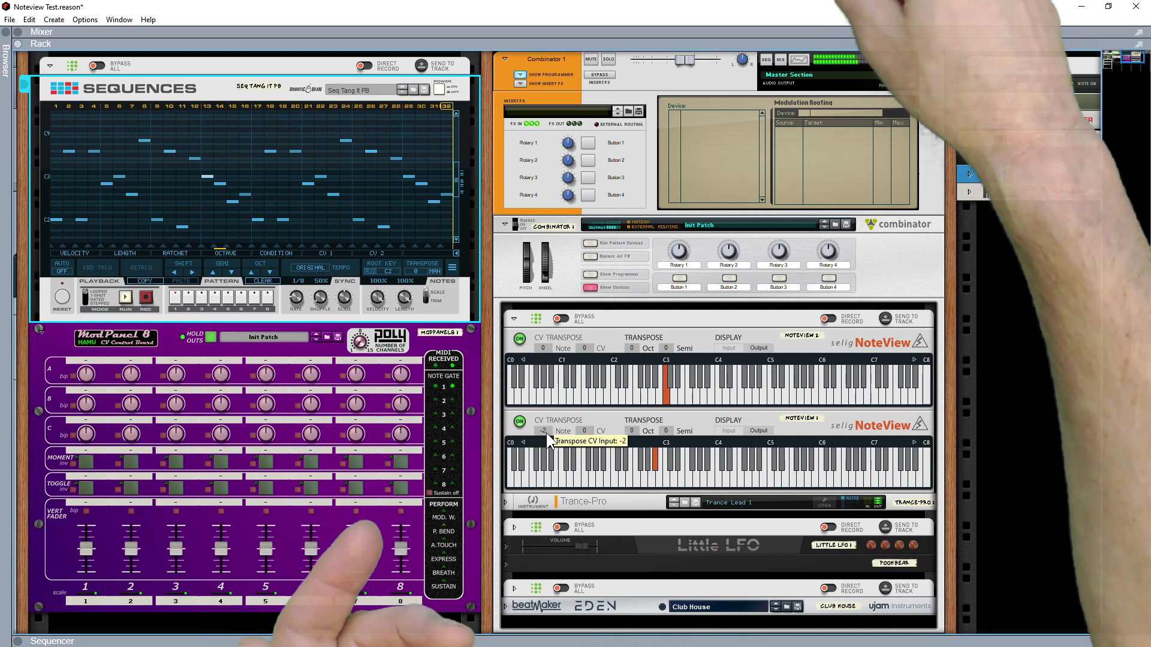
scroll(546, 432, "up", 15)
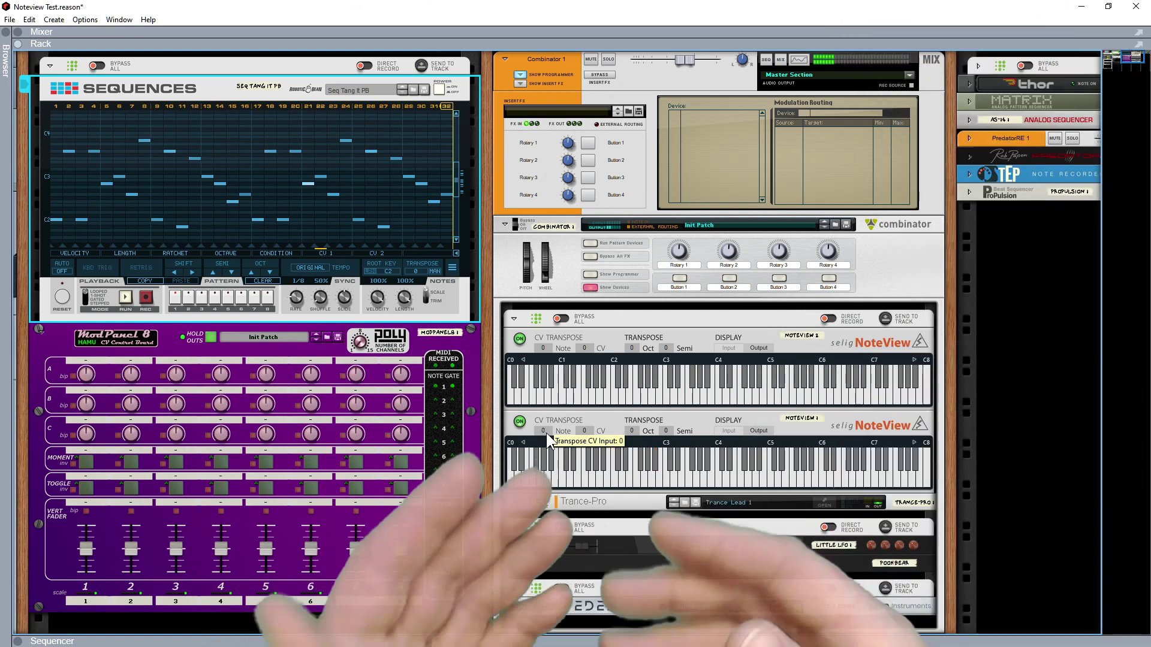
scroll(546, 432, "down", 15)
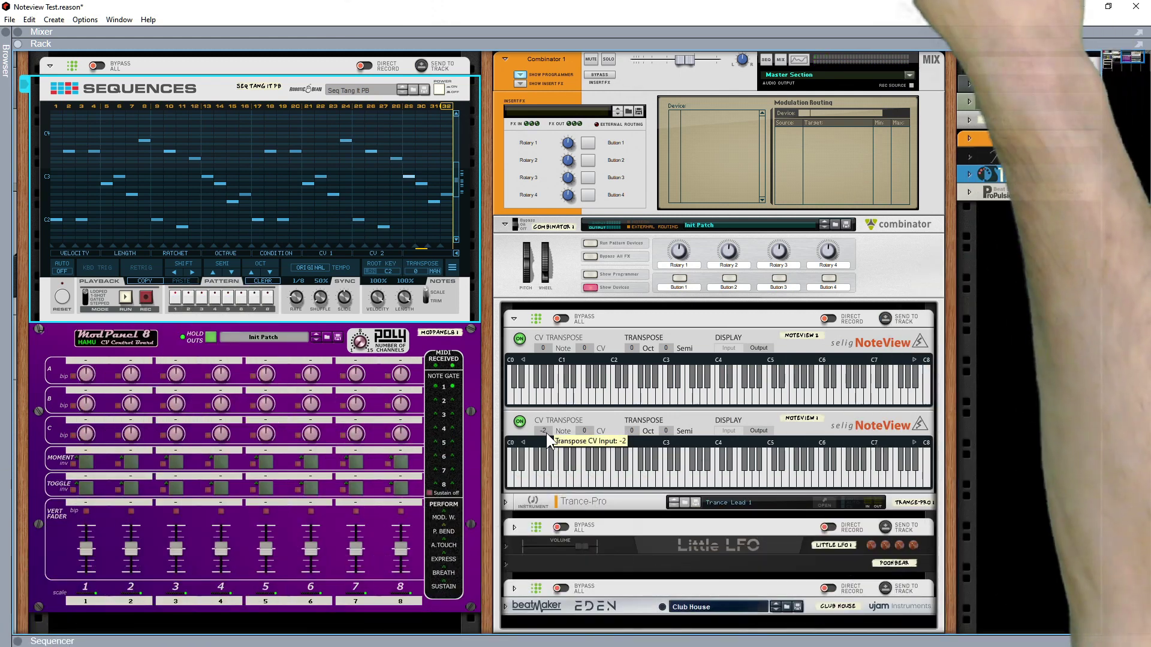
scroll(546, 433, "up", 15)
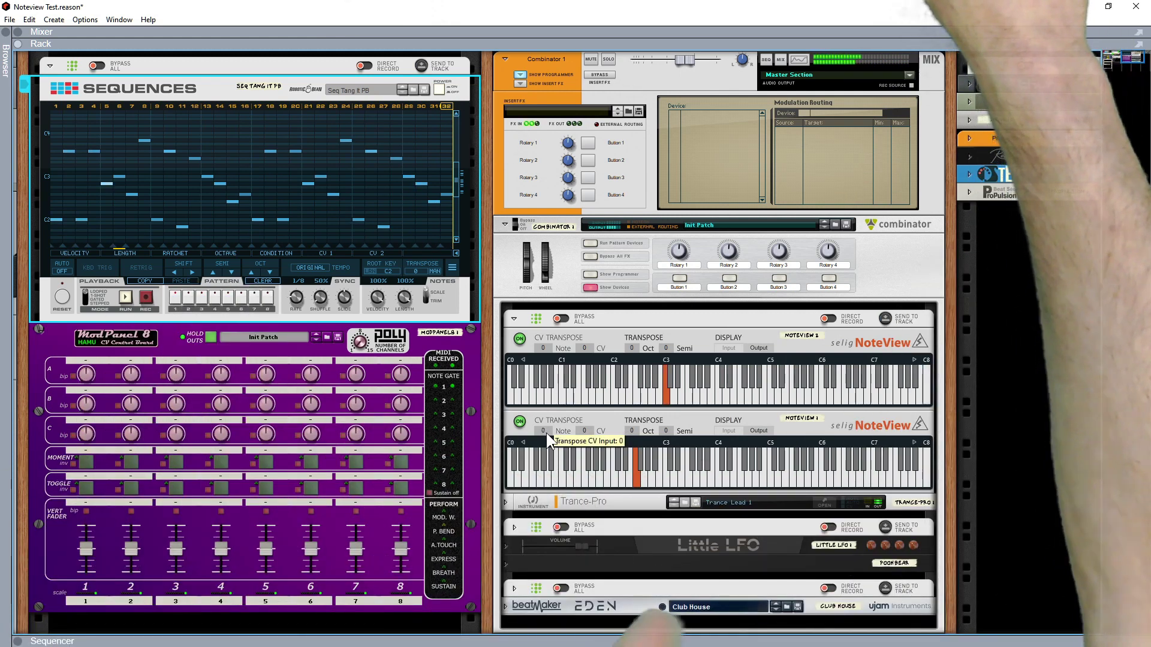
scroll(546, 433, "down", 3)
scroll(545, 432, "up", 2)
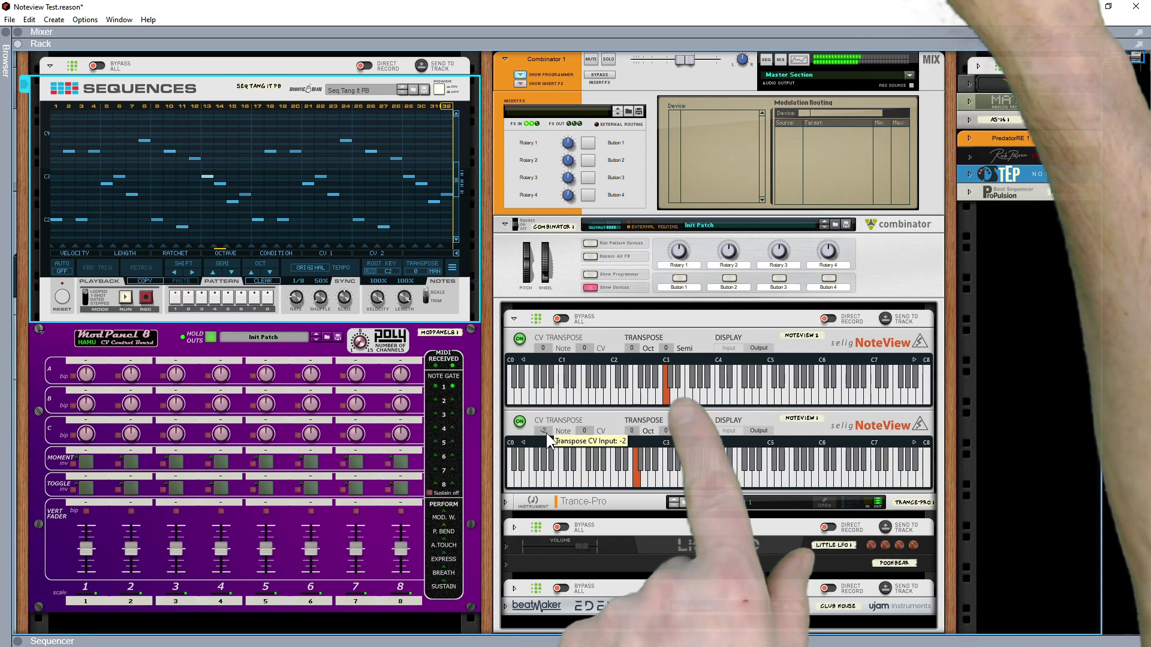
scroll(546, 432, "down", 2)
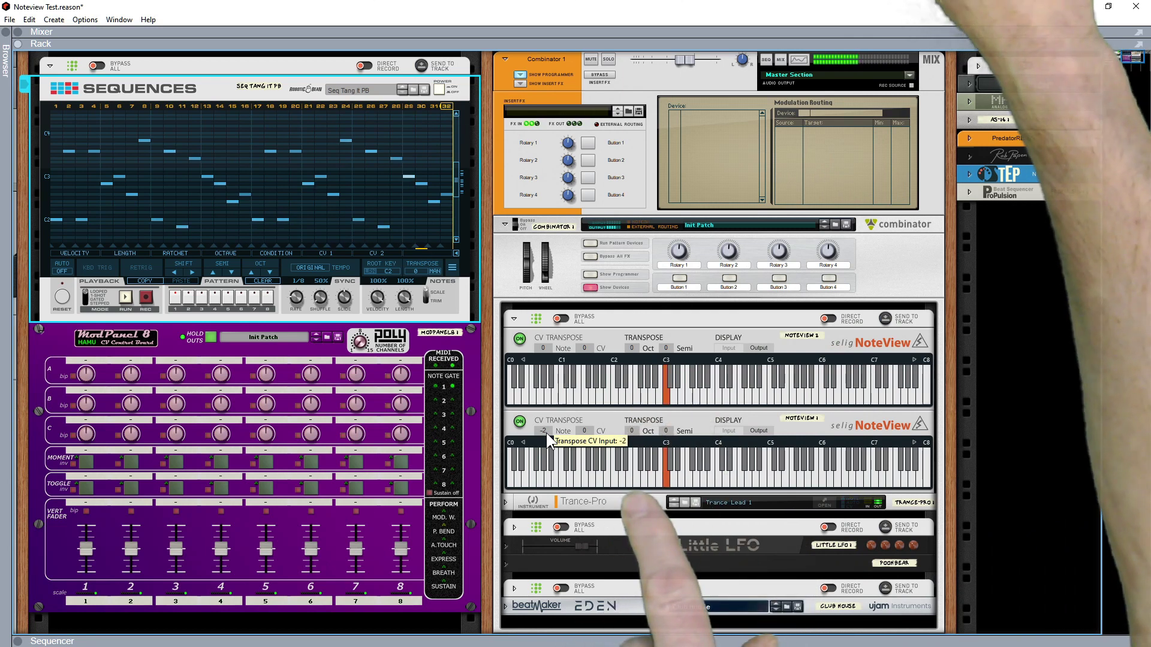
scroll(546, 432, "up", 2)
scroll(546, 433, "down", 2)
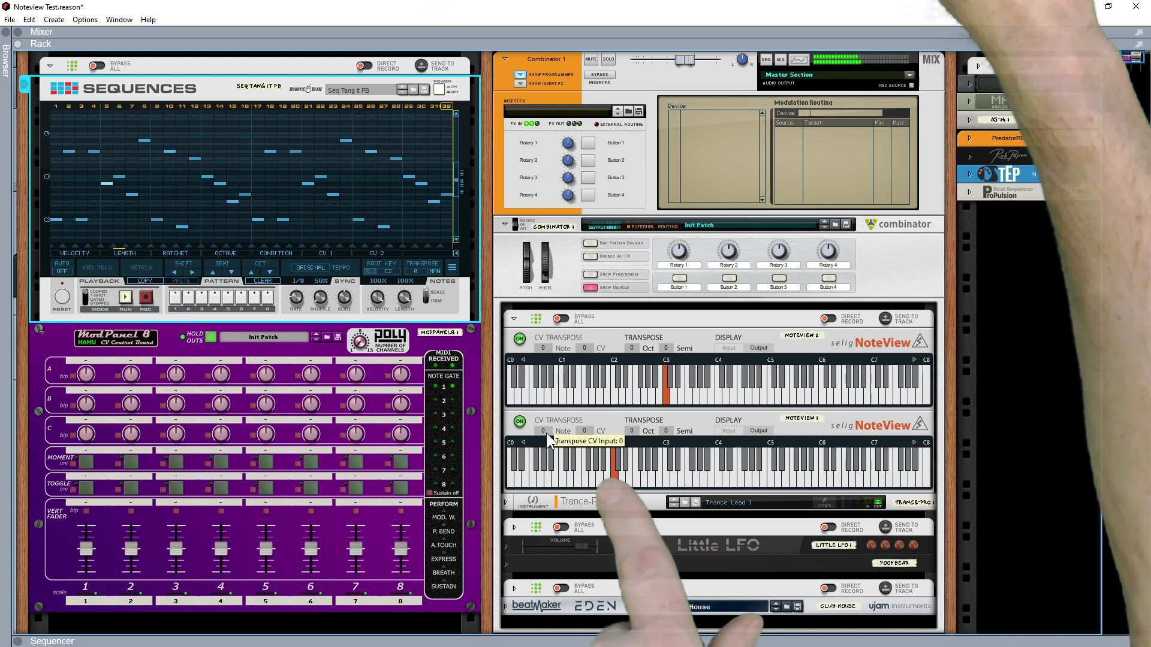
scroll(546, 433, "up", 2)
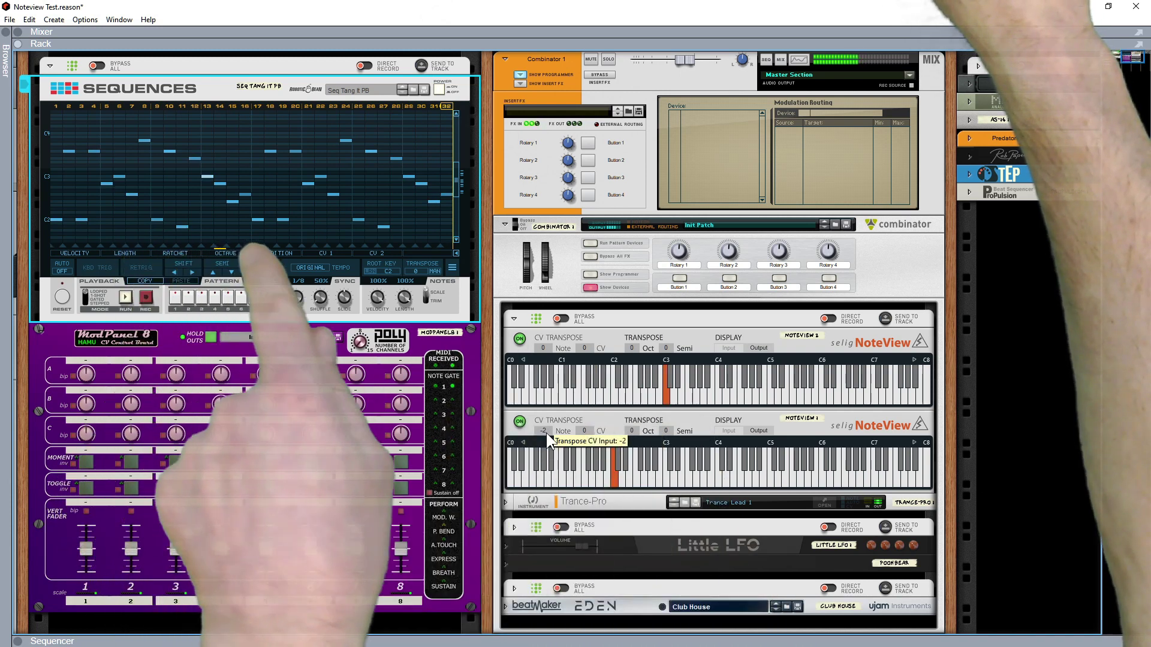
scroll(546, 433, "down", 2)
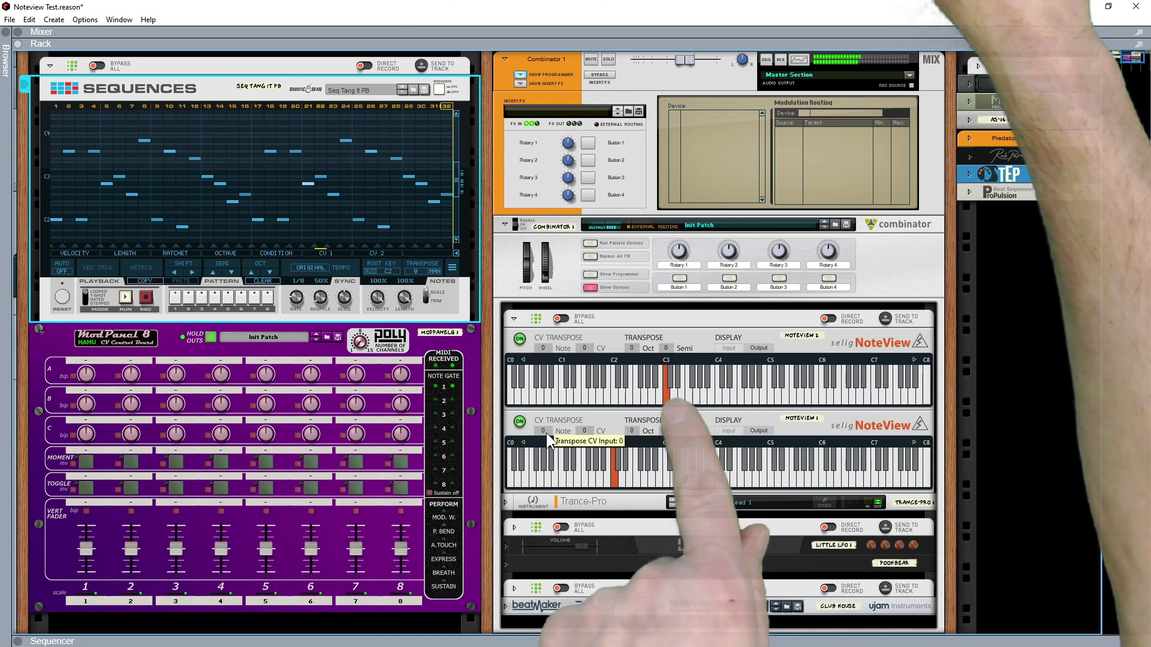
scroll(546, 433, "up", 2)
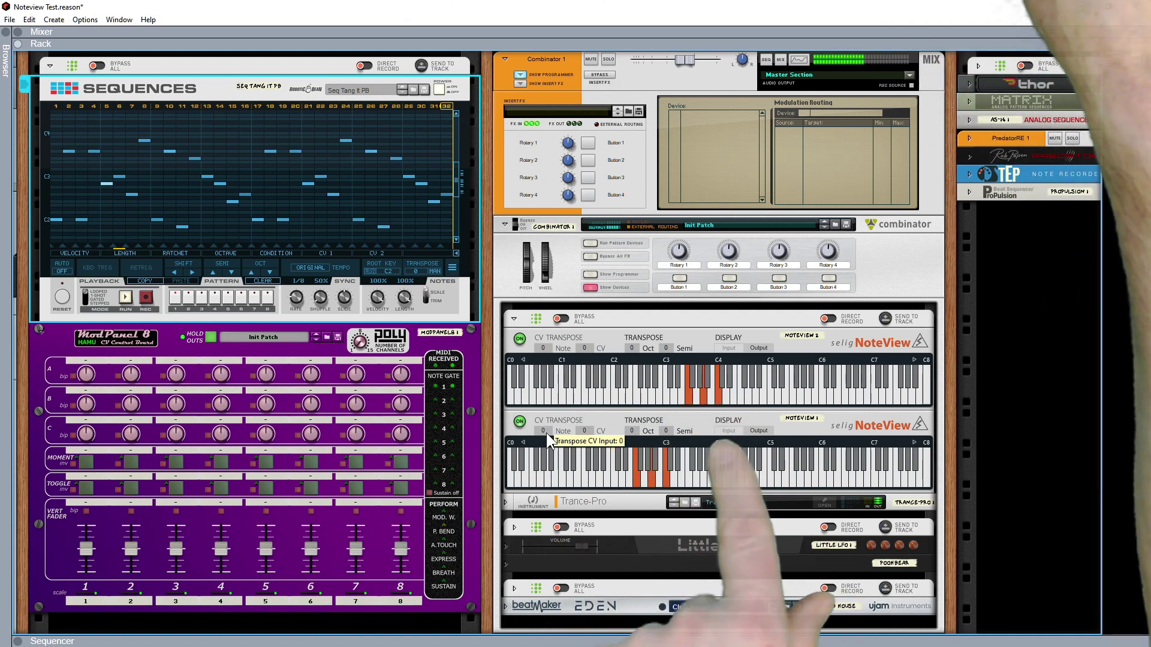
scroll(546, 433, "down", 2)
scroll(545, 432, "up", 2)
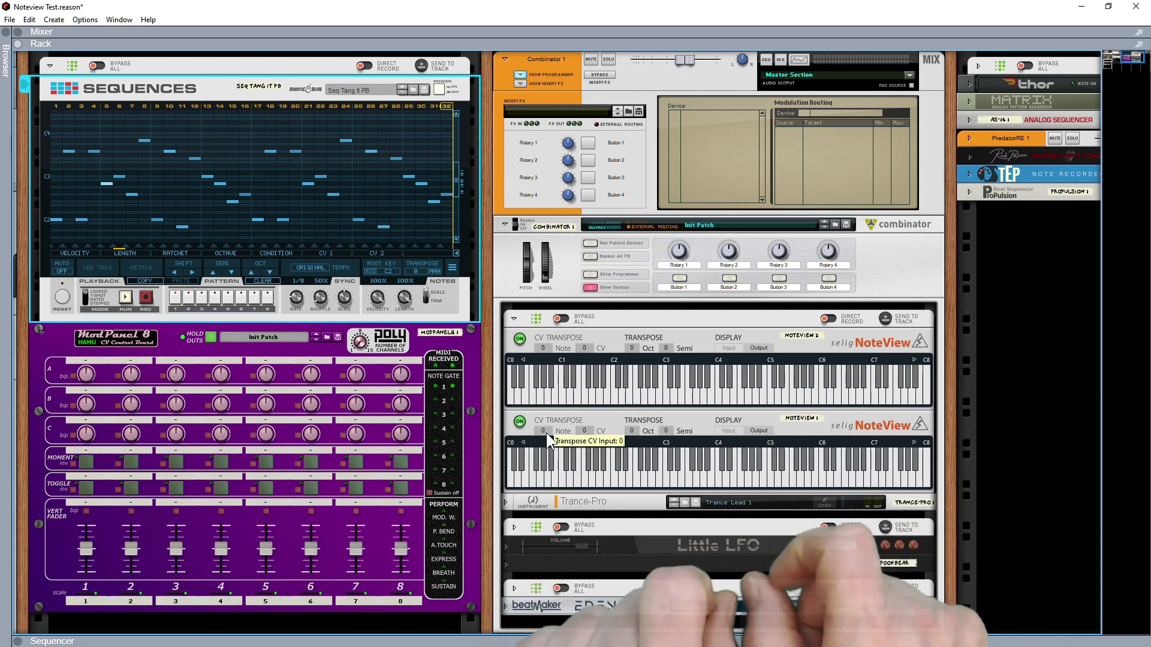
- Move the Euclidean Rhythms player from Little LFO's player chain to above NoteView 2 in the Trance-Pro chain and turn on Hold
left_click(514, 528)
left_click_drag(592, 548, 640, 345)
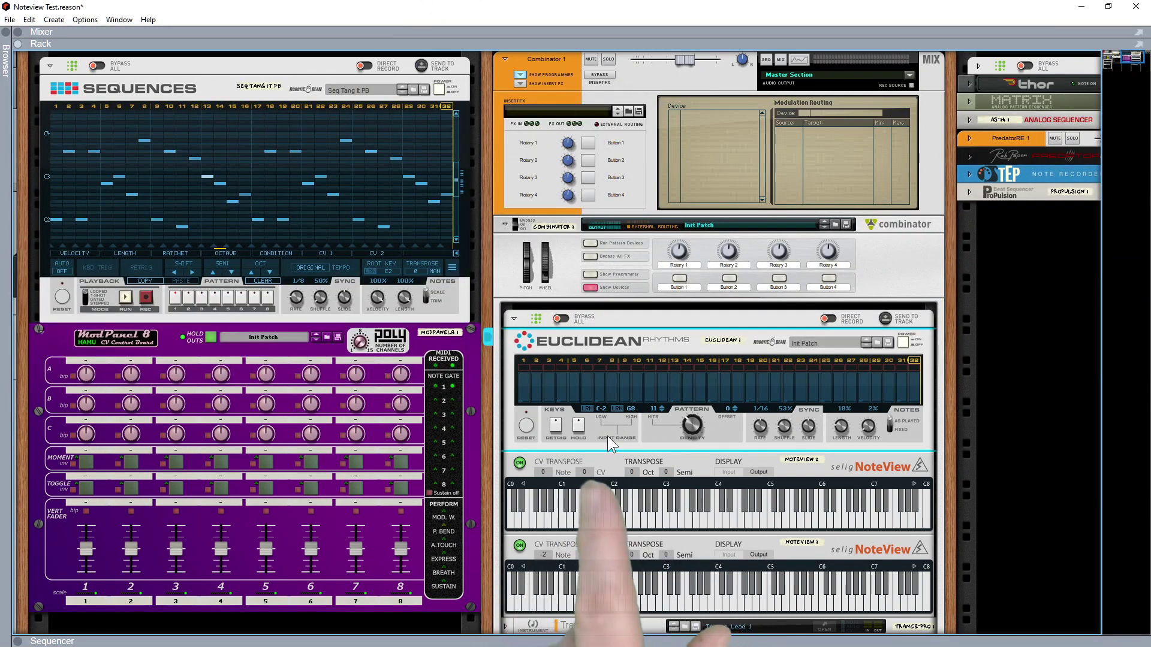
left_click(579, 425)
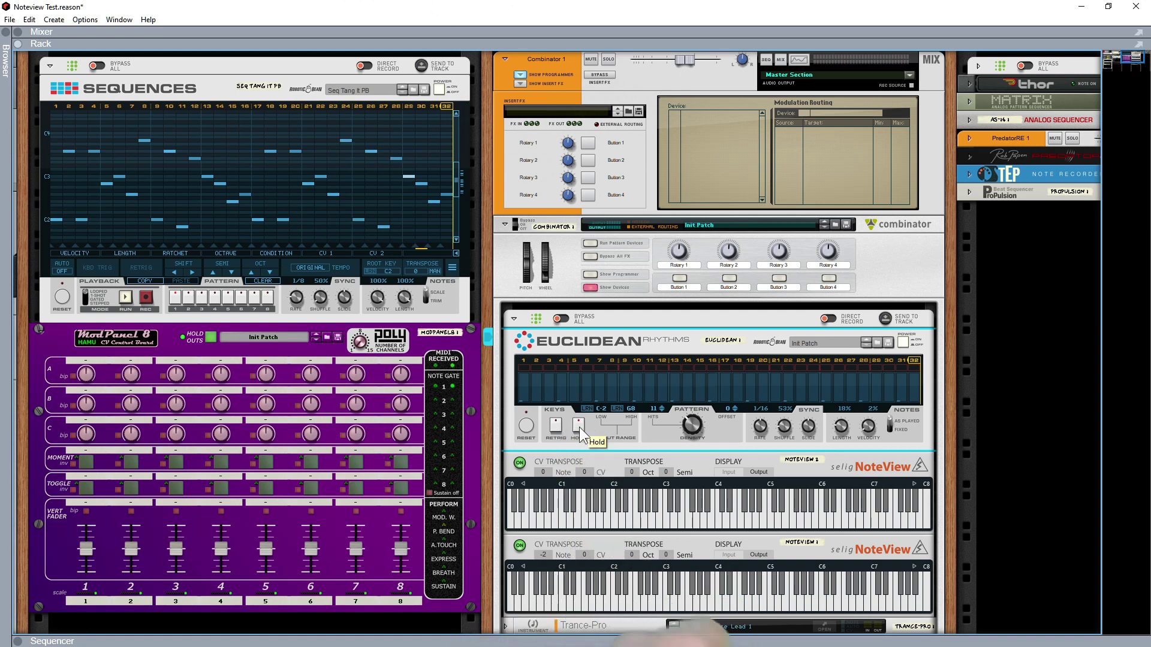
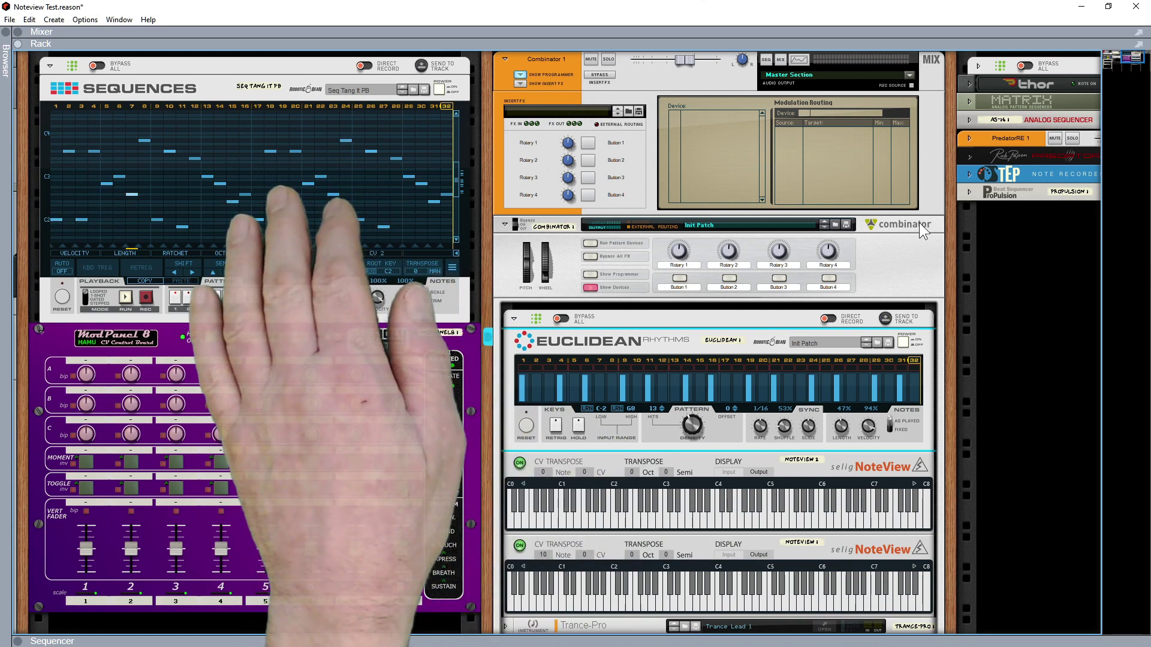
- Unfold the sequencer devices in the Thor rack column and look through them from BeatMap down to the AS-16 Analog Sequencer
left_click_drag(949, 224, 599, 324)
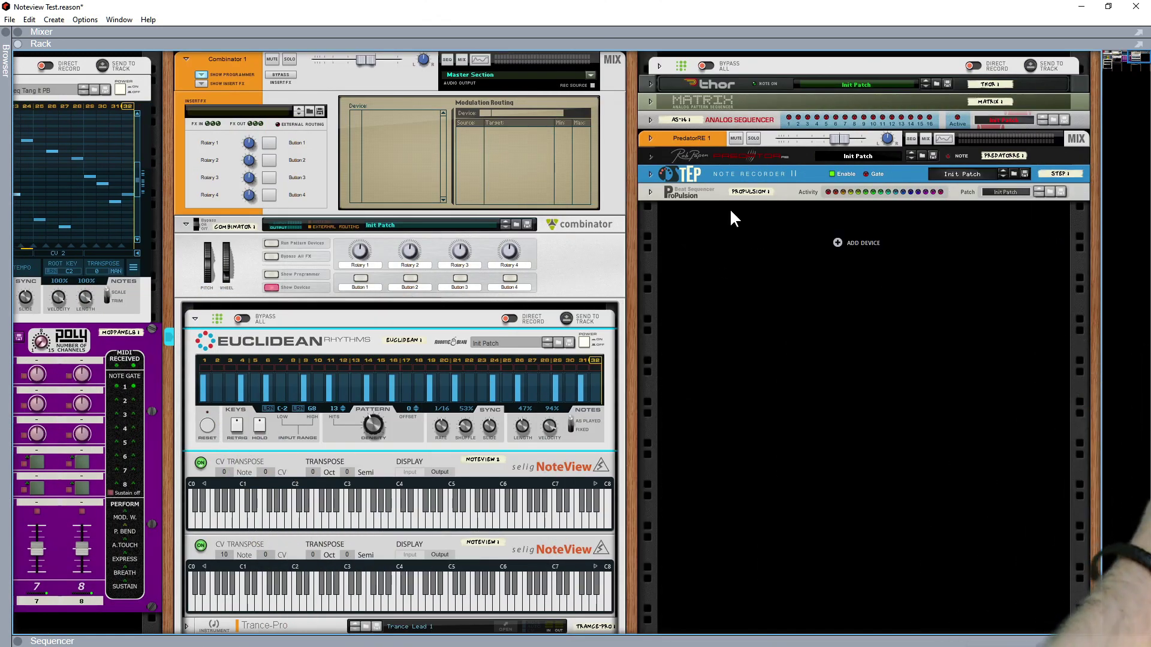
left_click(649, 82)
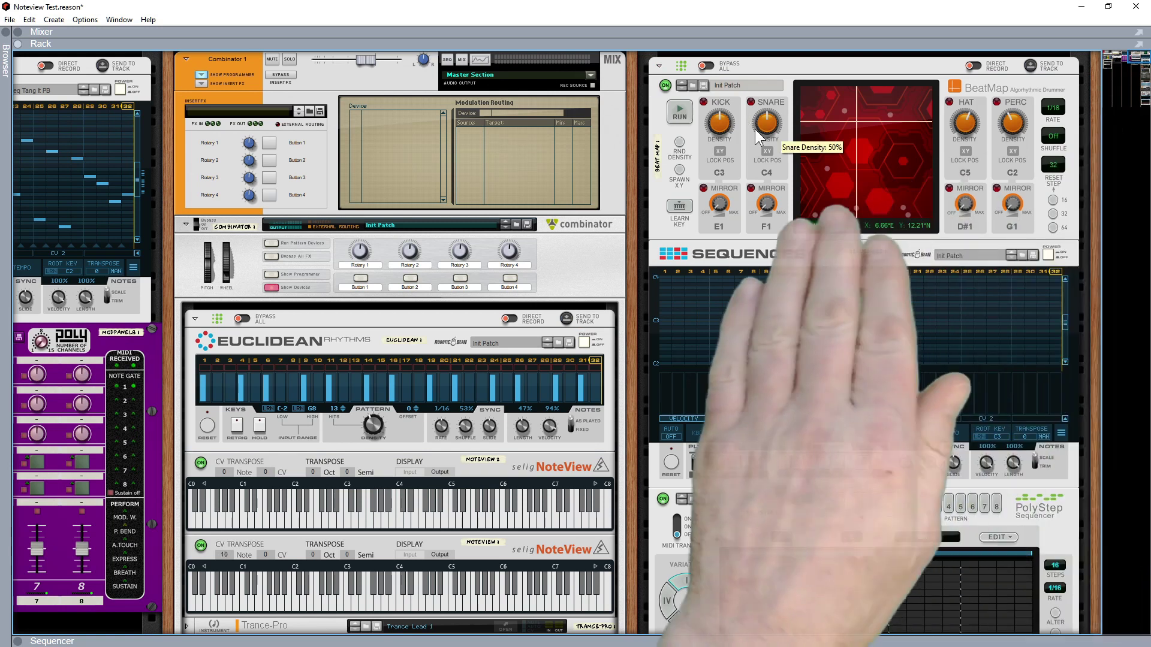
scroll(779, 232, "down", 10)
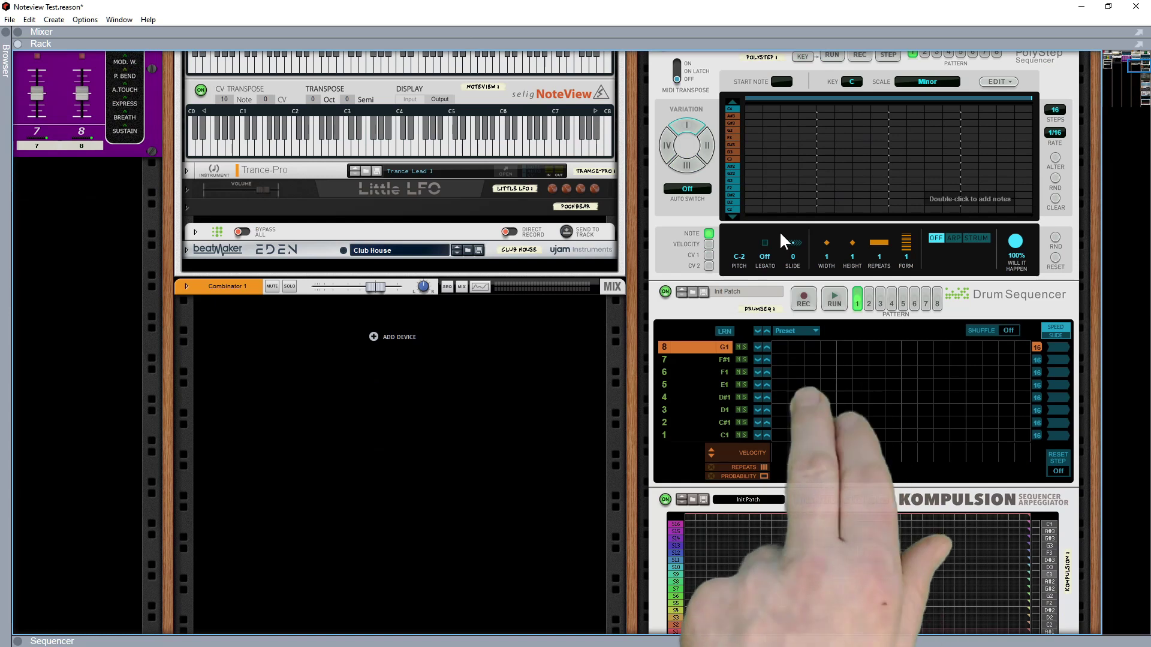
scroll(779, 232, "down", 8)
scroll(779, 231, "down", 3)
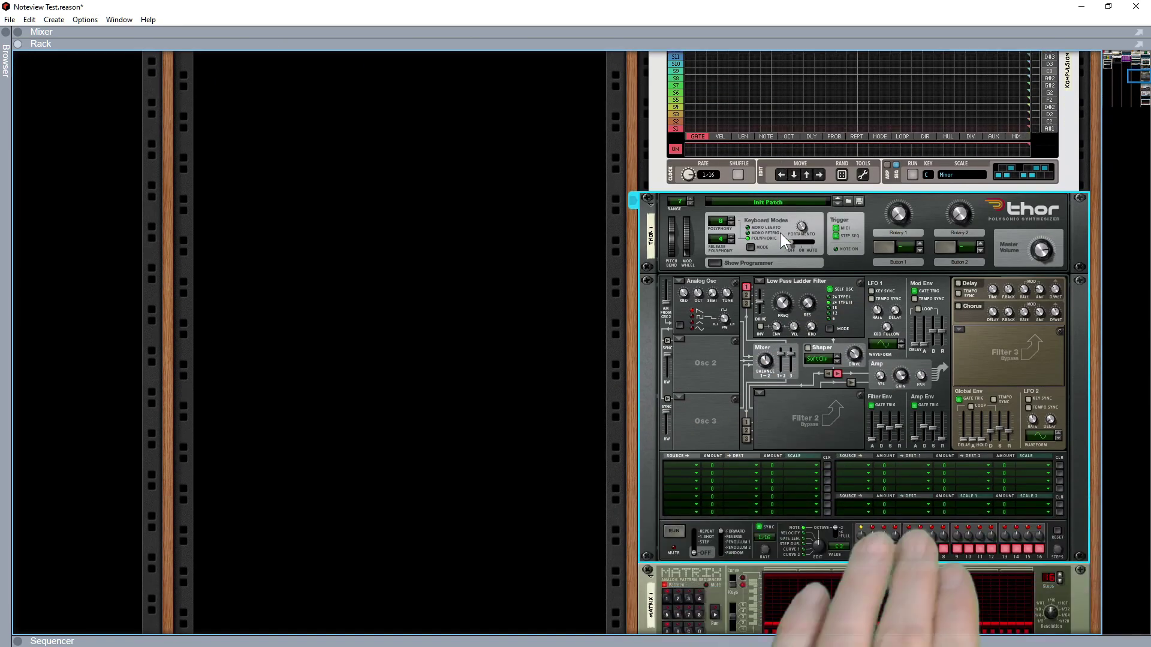
scroll(780, 232, "down", 4)
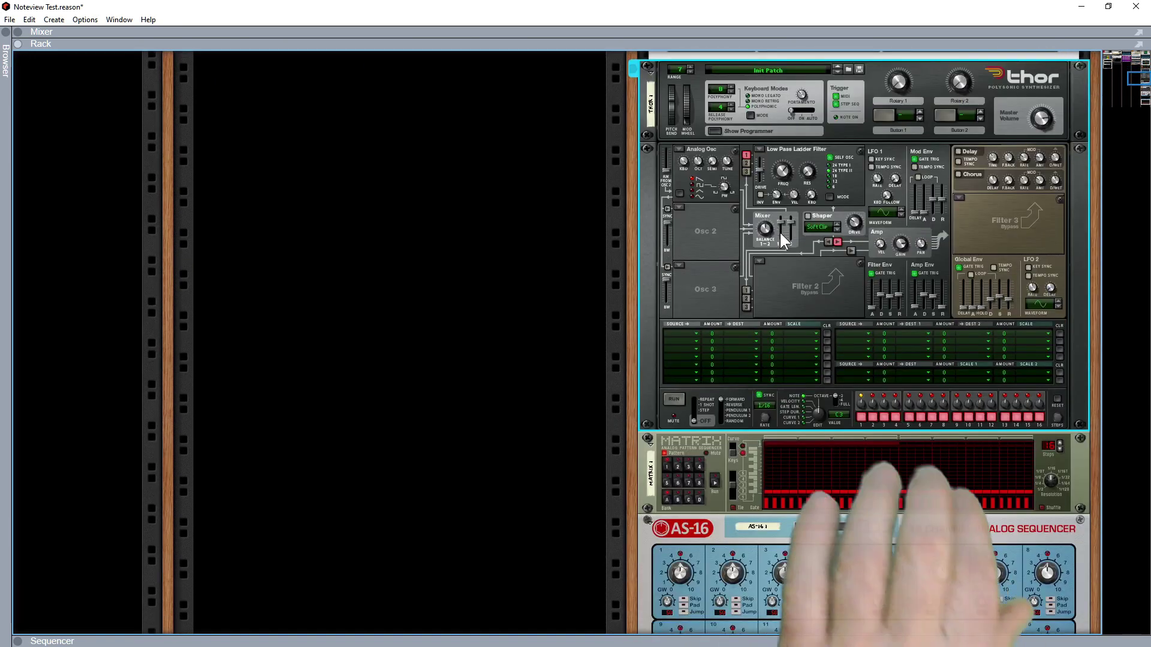
scroll(779, 231, "down", 10)
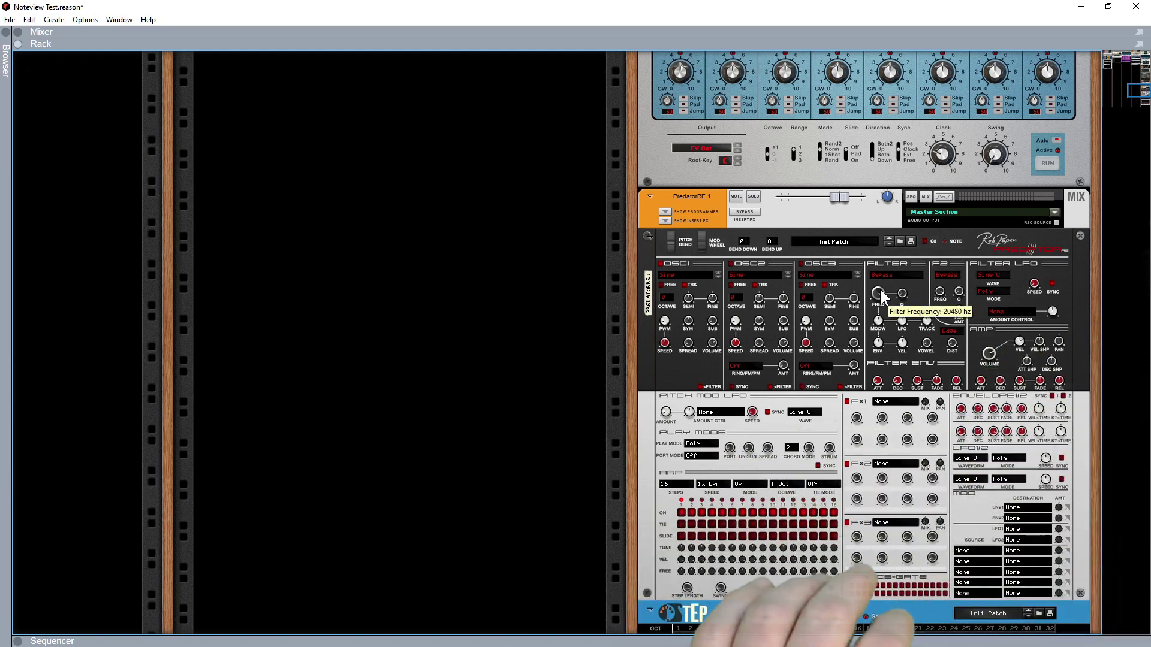
- Examine Predator RE's rear CV connections and the Step Note Recorder II and ProPulsion sequencers, then return to the BeatMap player
key("Tab")
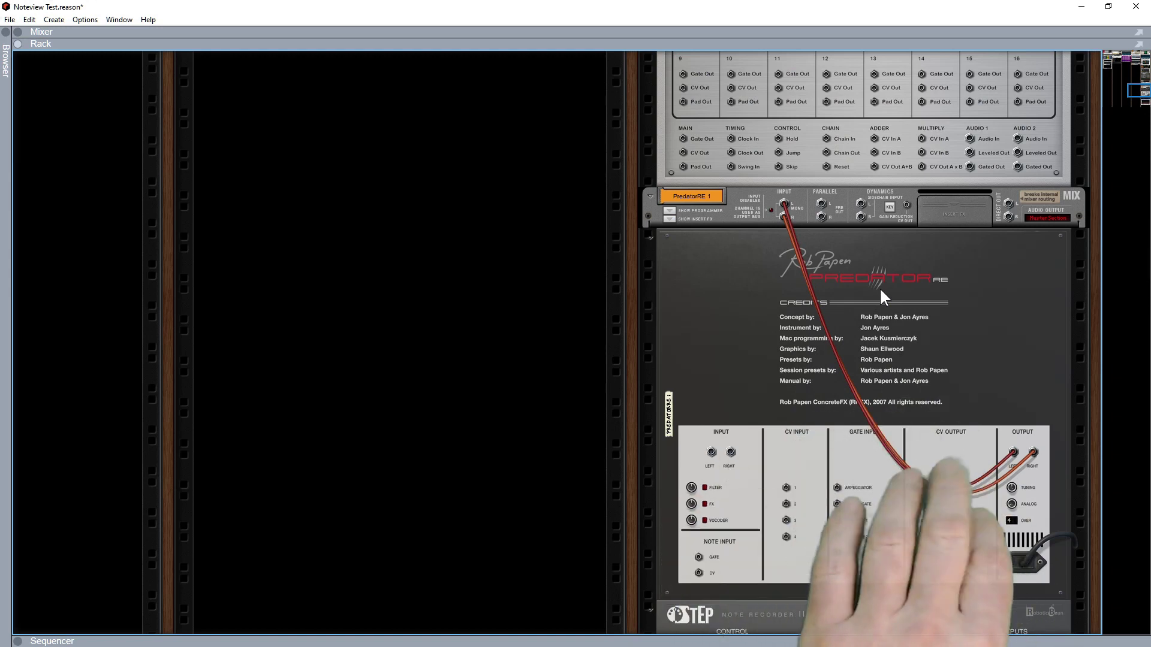
key("Tab")
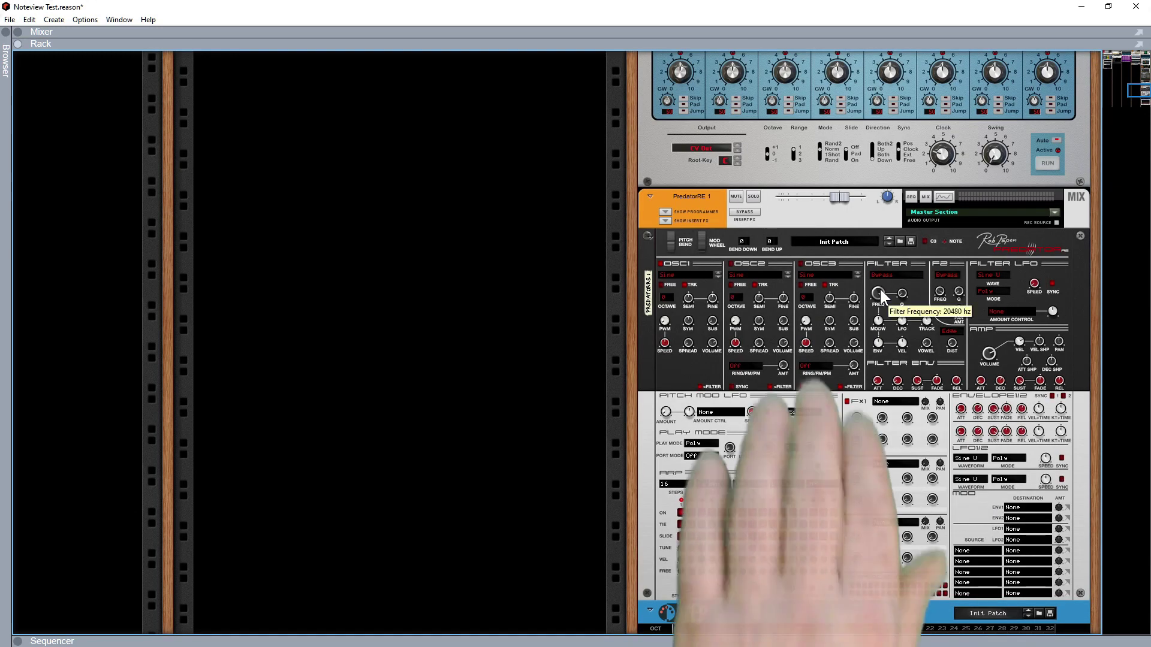
scroll(878, 289, "down", 5)
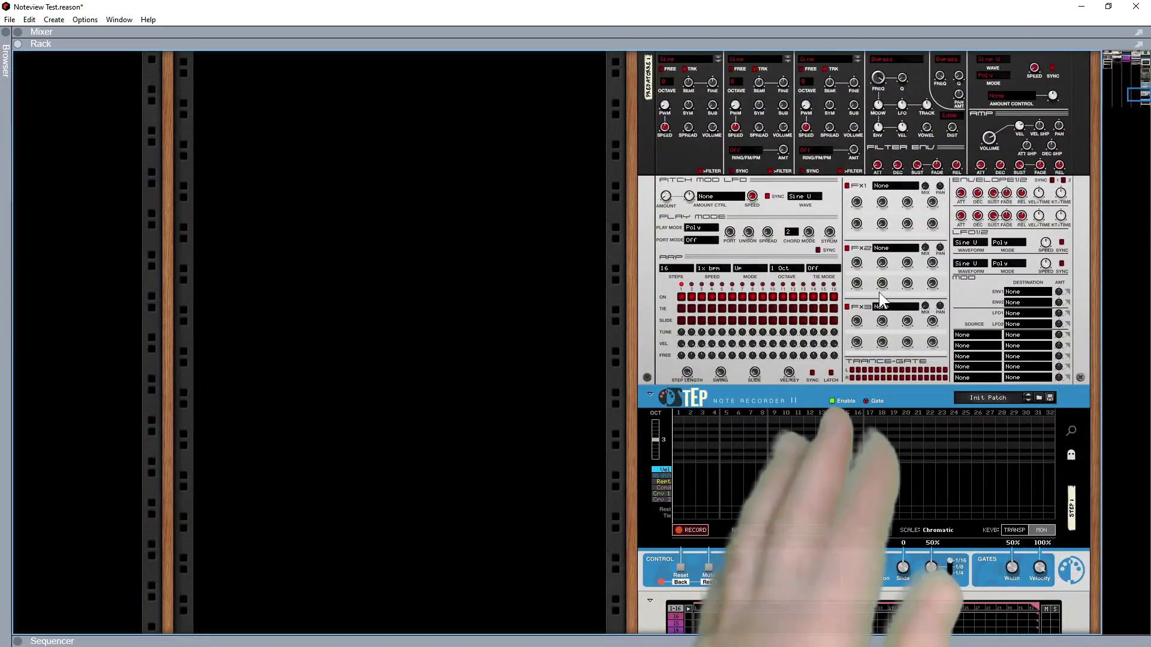
scroll(883, 300, "down", 4)
scroll(879, 295, "down", 3)
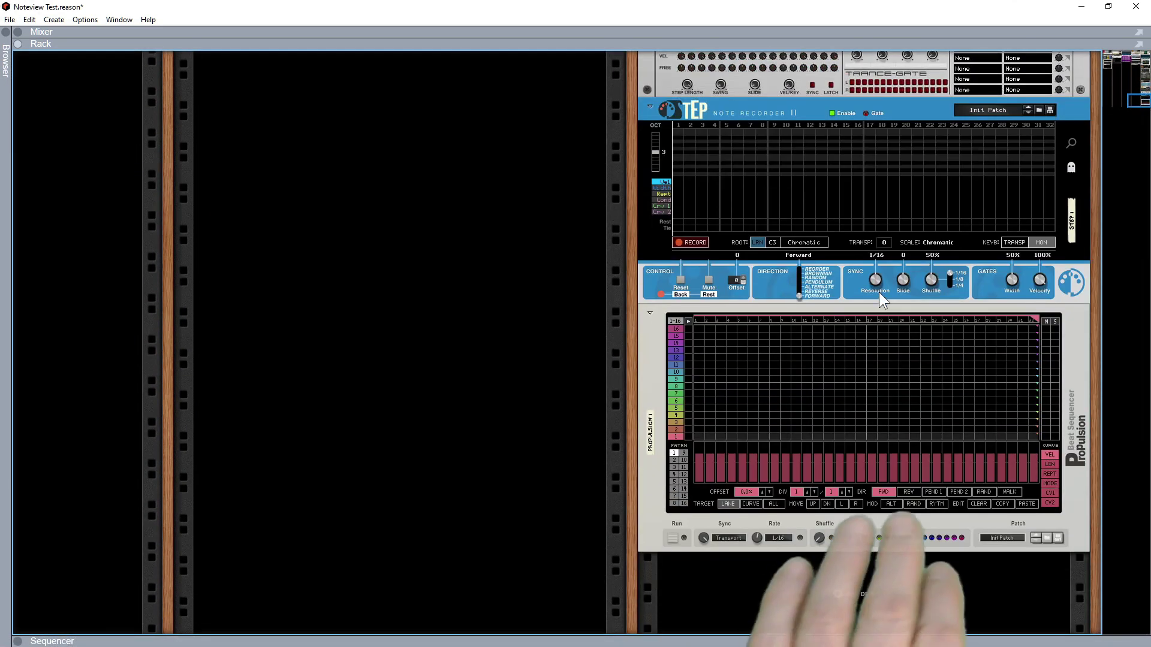
scroll(880, 295, "down", 1)
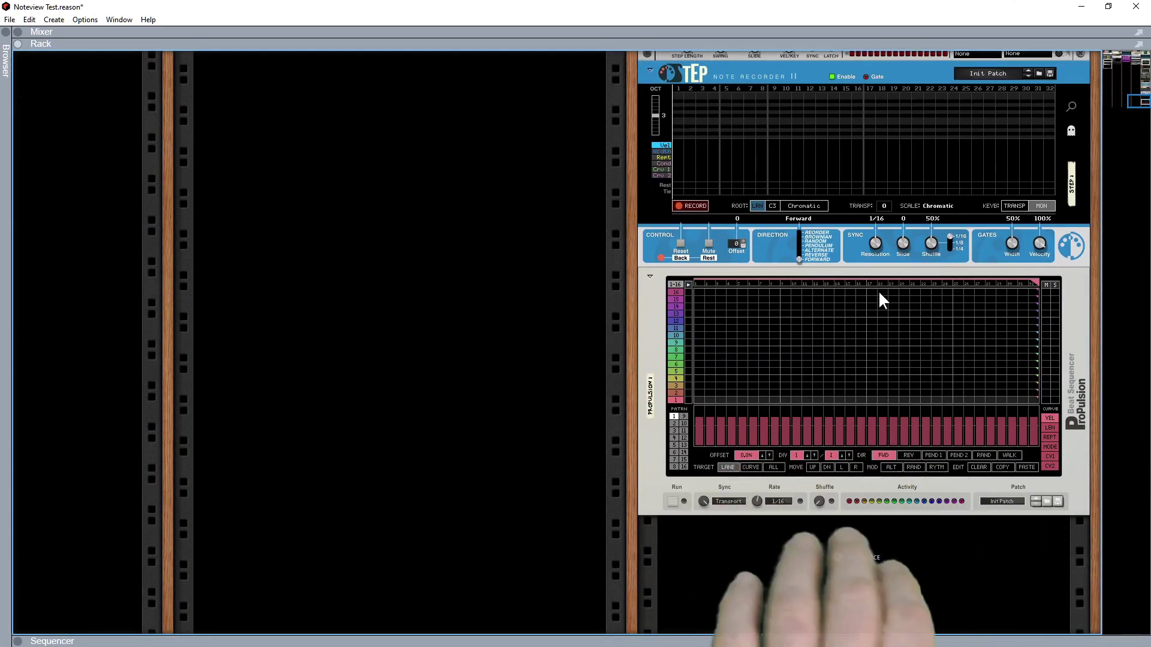
scroll(879, 297, "up", 16)
scroll(878, 290, "up", 10)
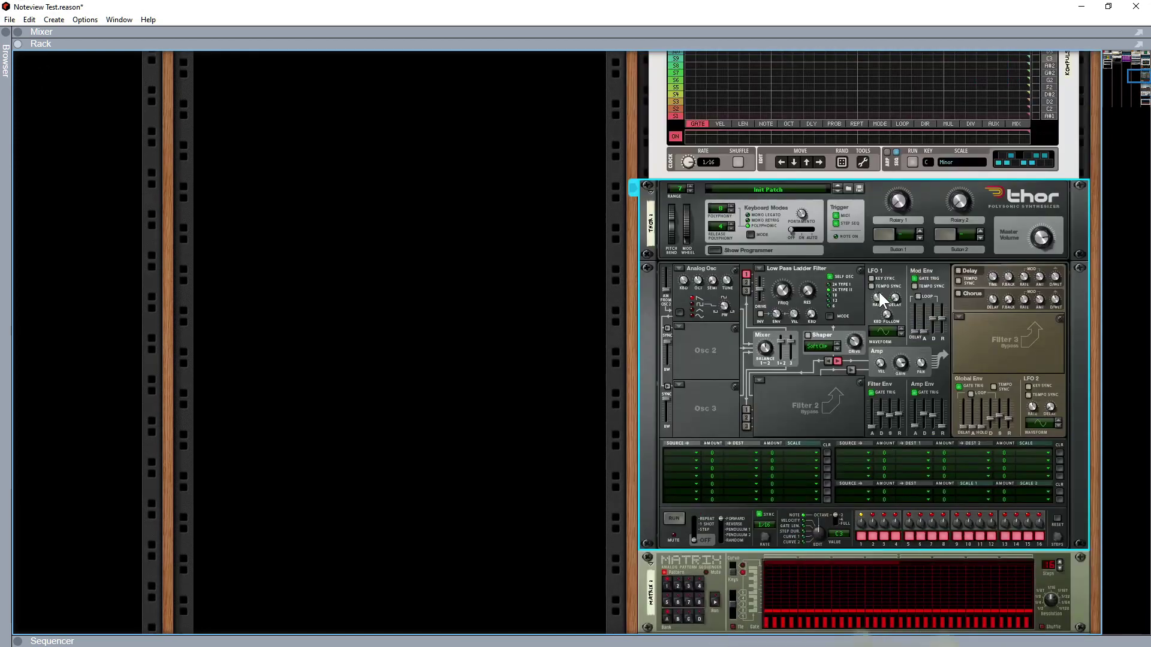
scroll(699, 504, "up", 6)
scroll(701, 127, "up", 7)
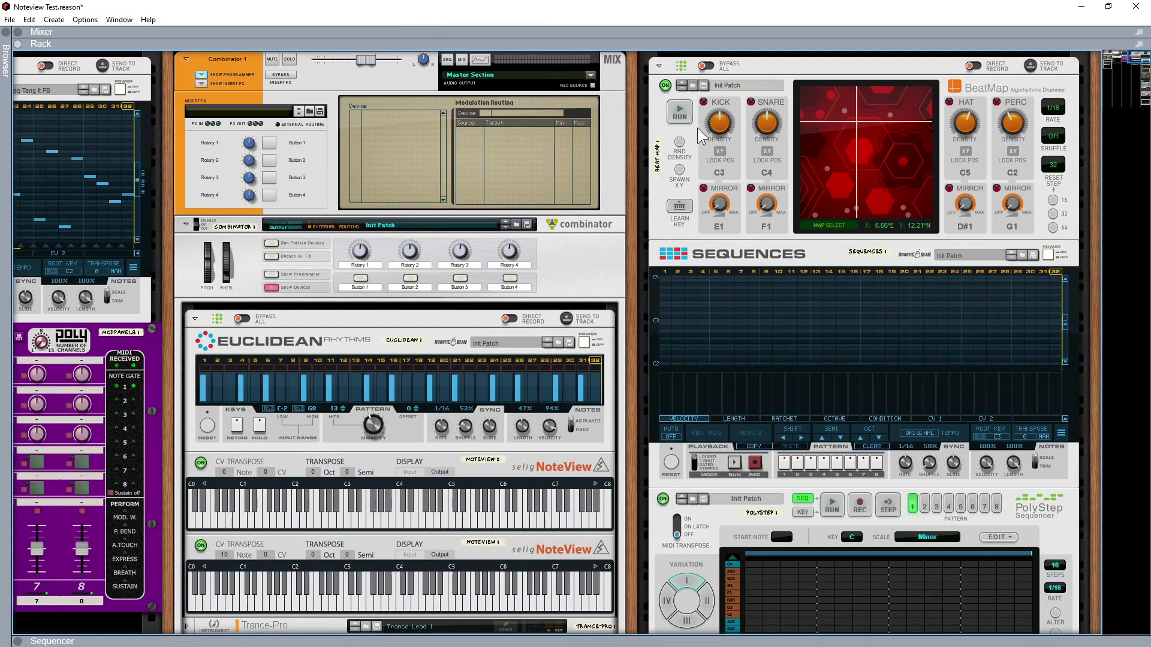
- Move BeatMap from Thor's player chain to above Euclidean Rhythms in the Trance-Pro chain and power Euclidean Rhythms off
left_click_drag(657, 124, 358, 335)
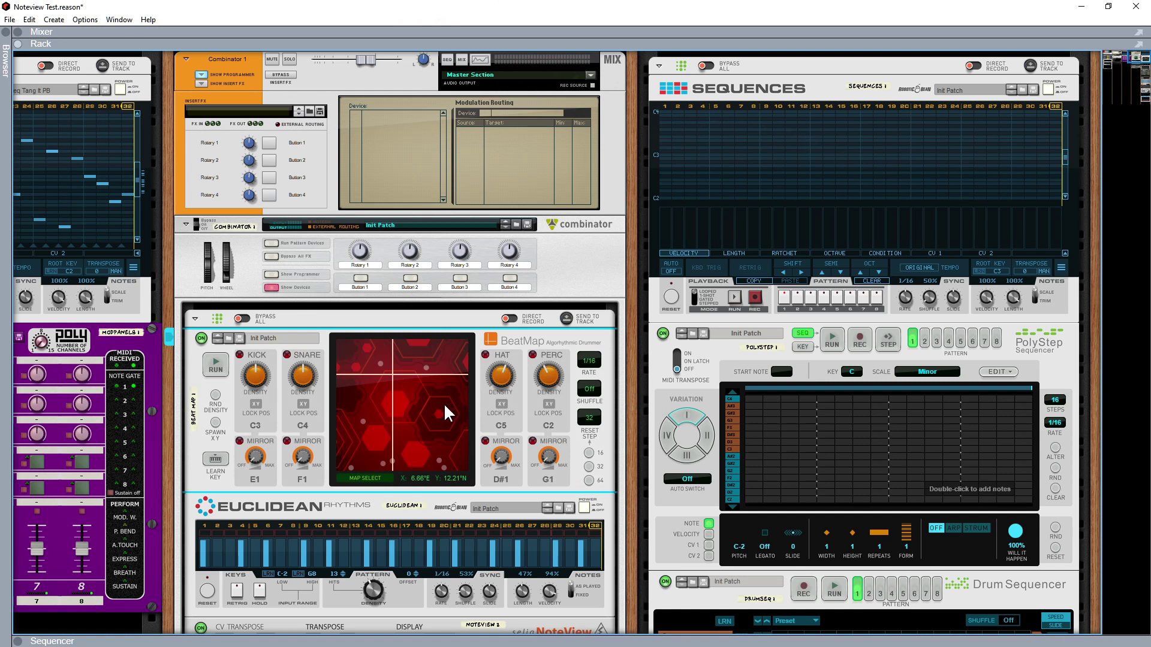
scroll(379, 415, "down", 5)
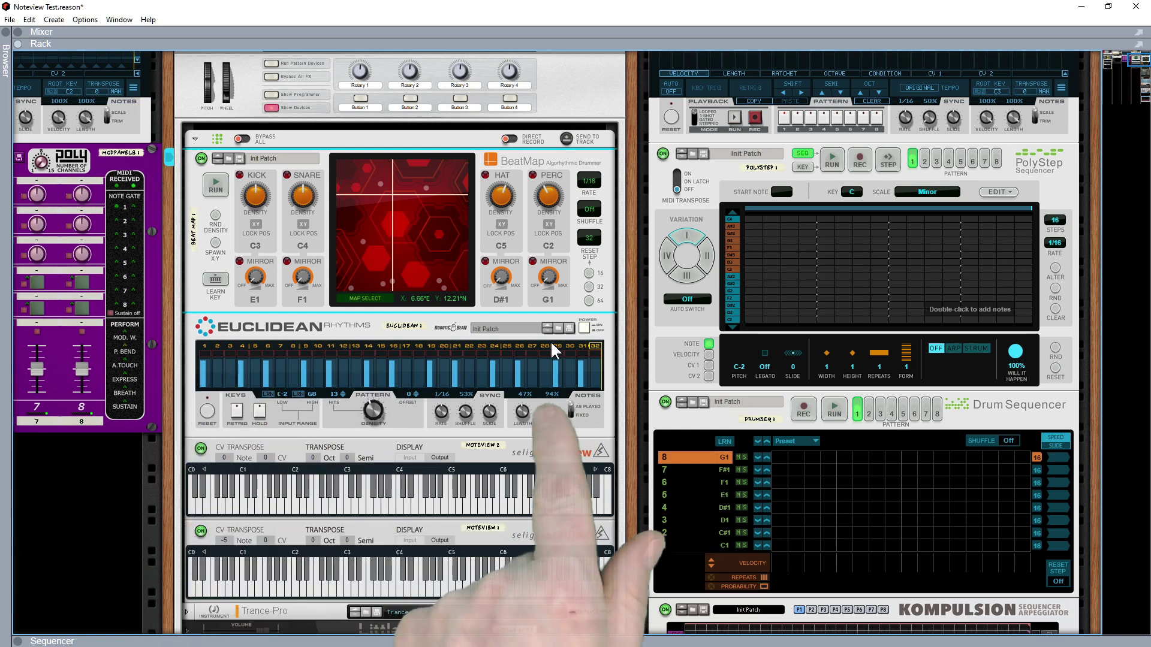
left_click(585, 330)
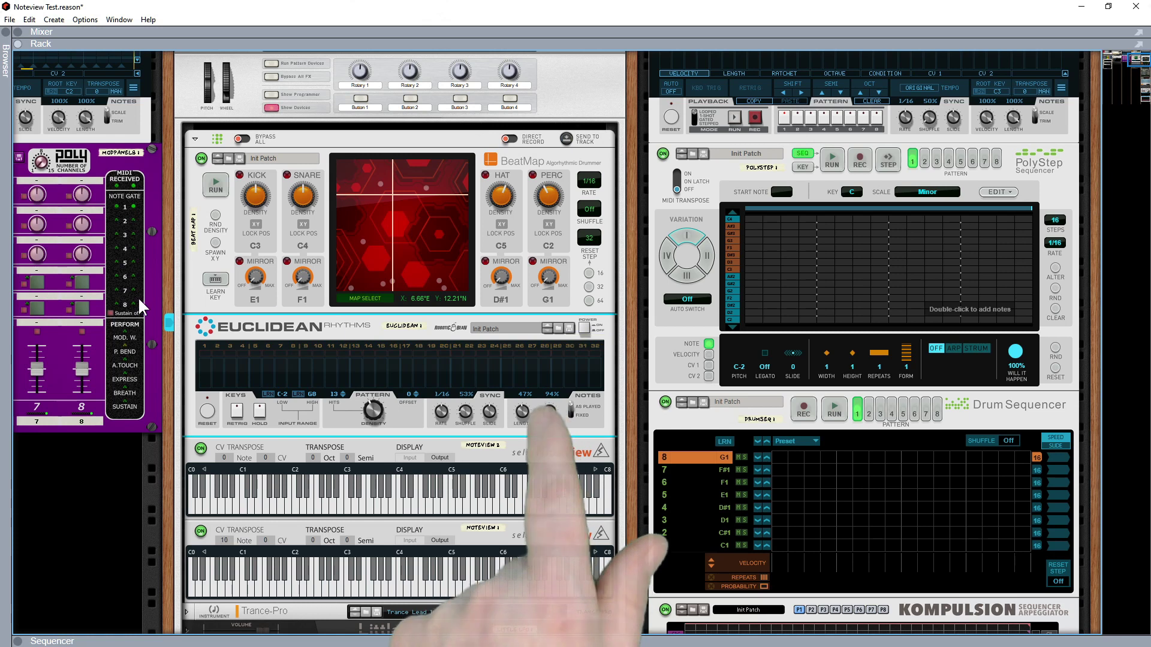
- Run BeatMap and try several map positions, ending at about 8.34°E, 0.76°N
left_click_drag(172, 282, 216, 317)
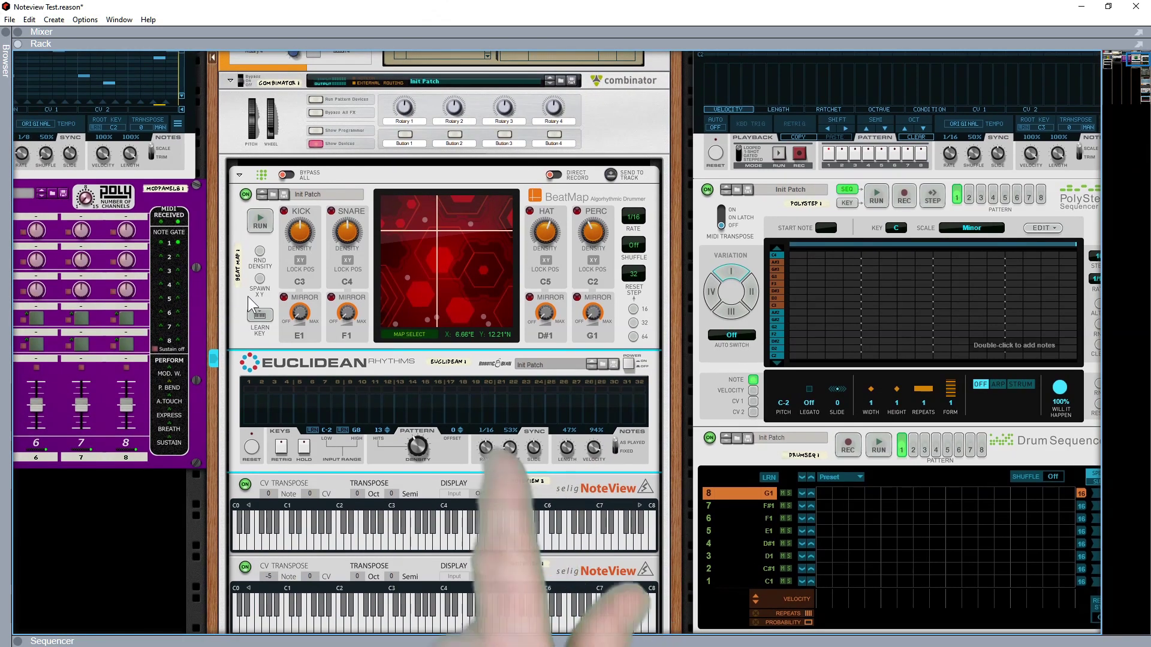
left_click(260, 220)
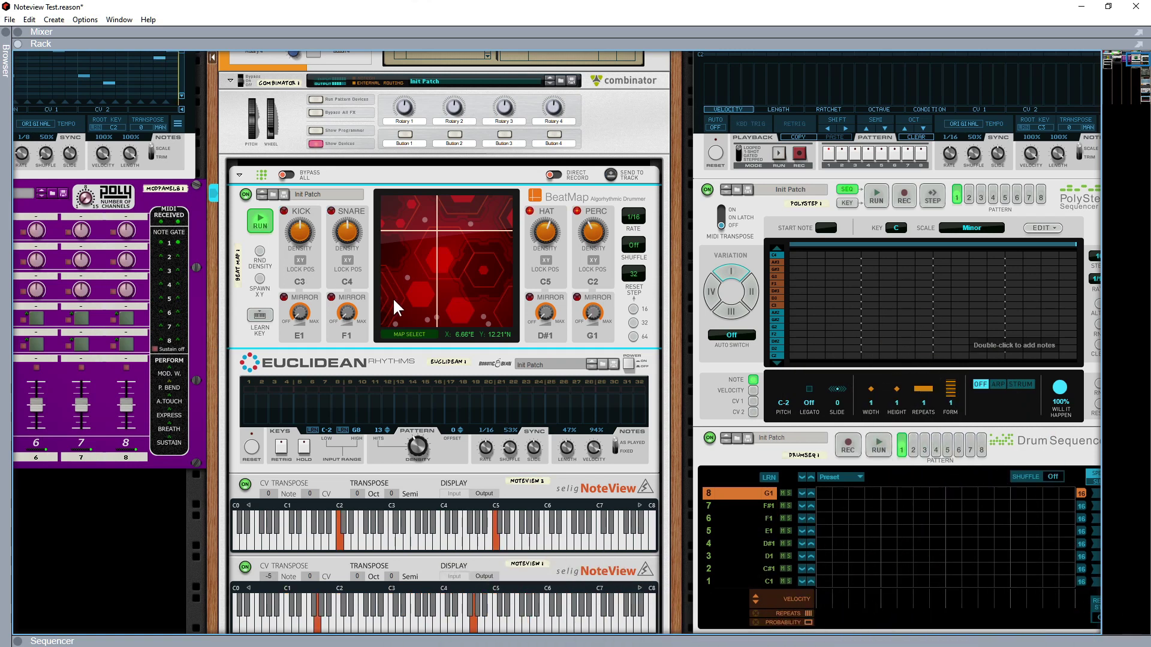
left_click(478, 308)
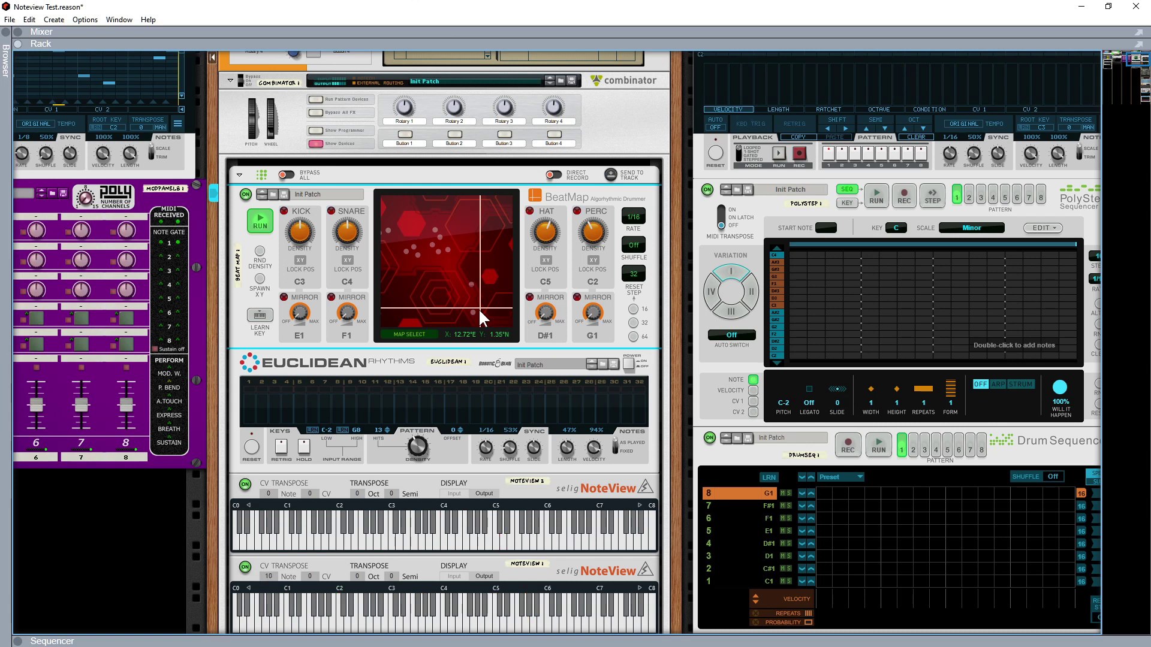
left_click(494, 229)
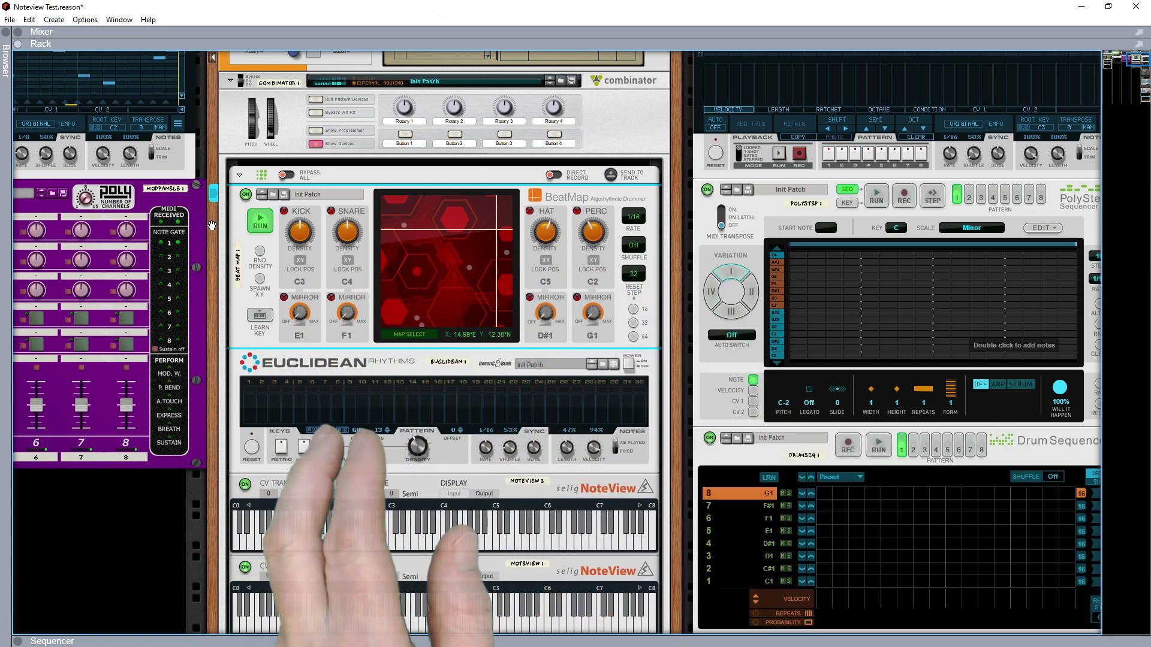
scroll(245, 239, "left", 2)
scroll(244, 240, "up", 1)
left_click_drag(244, 240, 431, 411)
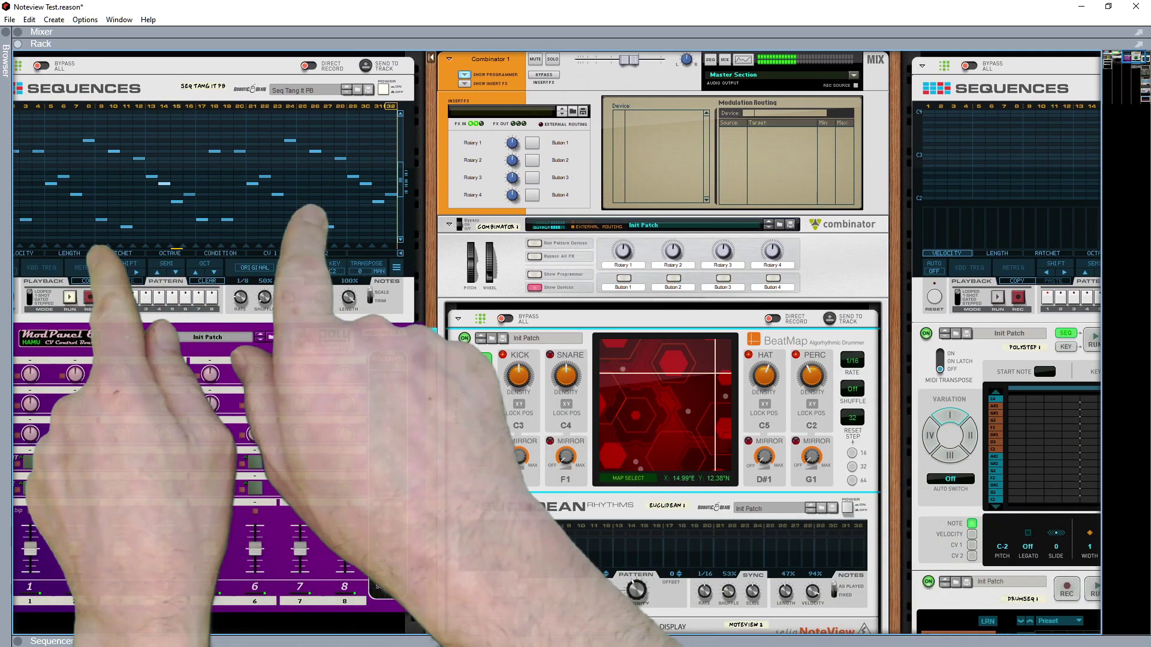
left_click(666, 455)
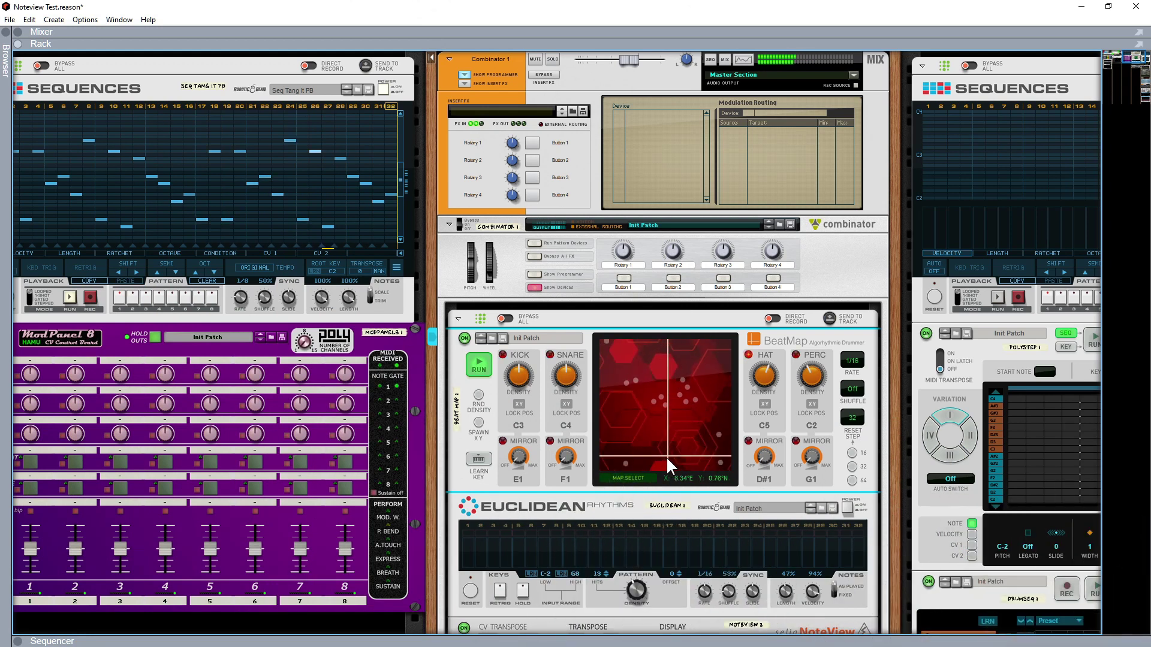
- Power Euclidean Rhythms back on and raise its pattern density to 32 hits
left_click(850, 506)
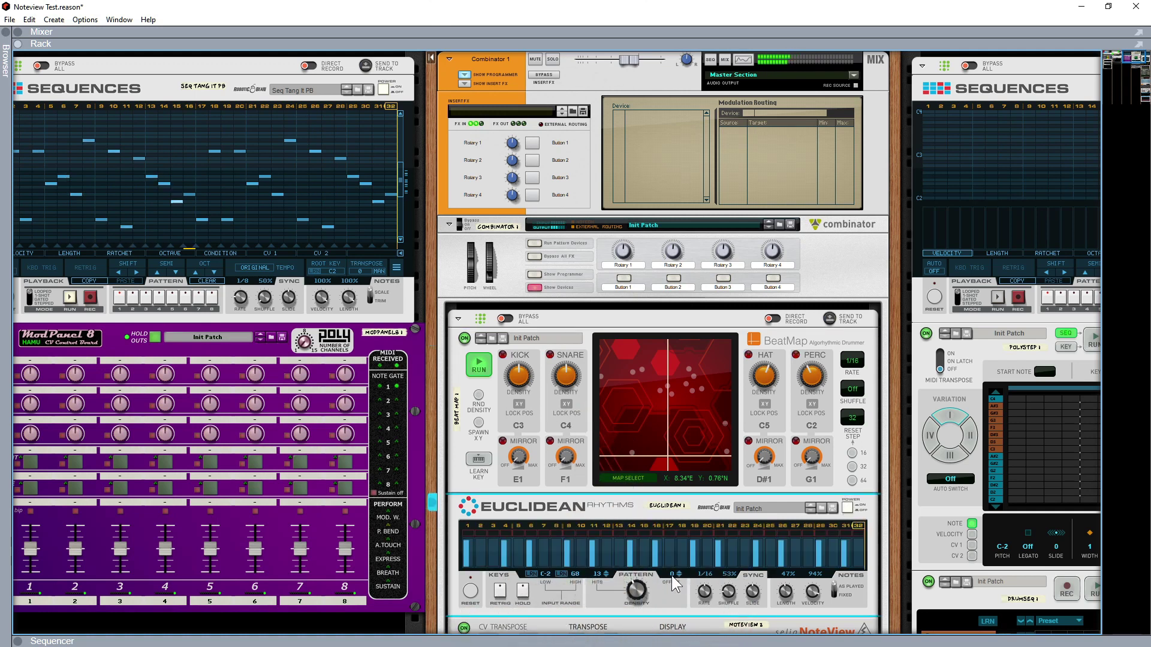
left_click_drag(639, 595, 673, 423)
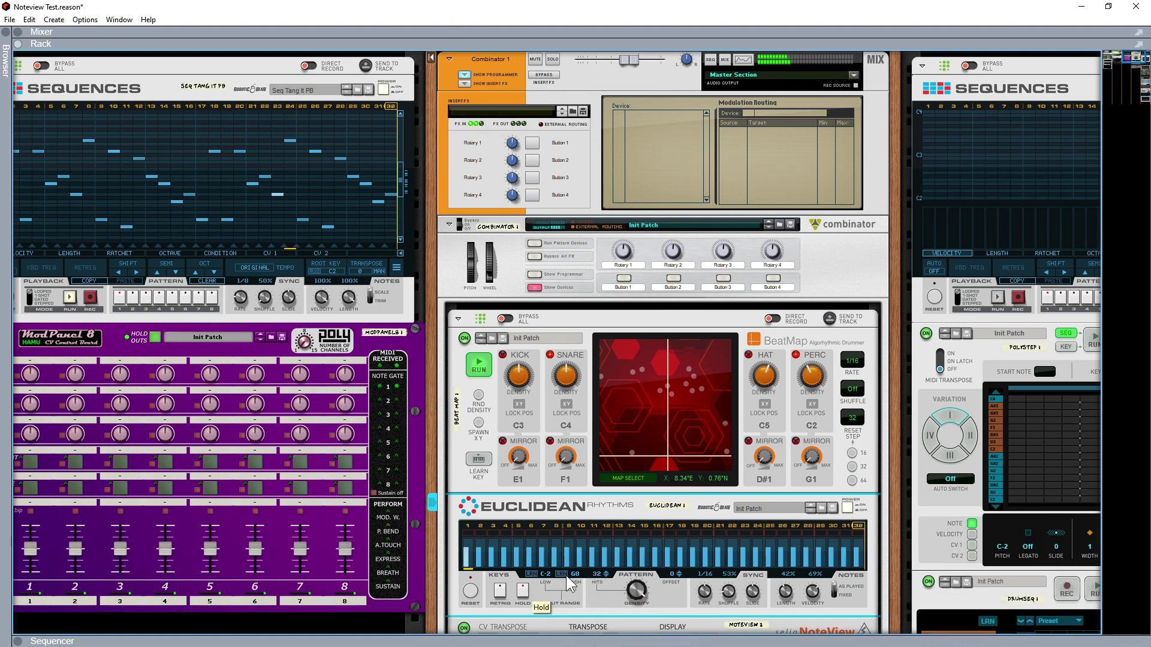
scroll(584, 570, "down", 4)
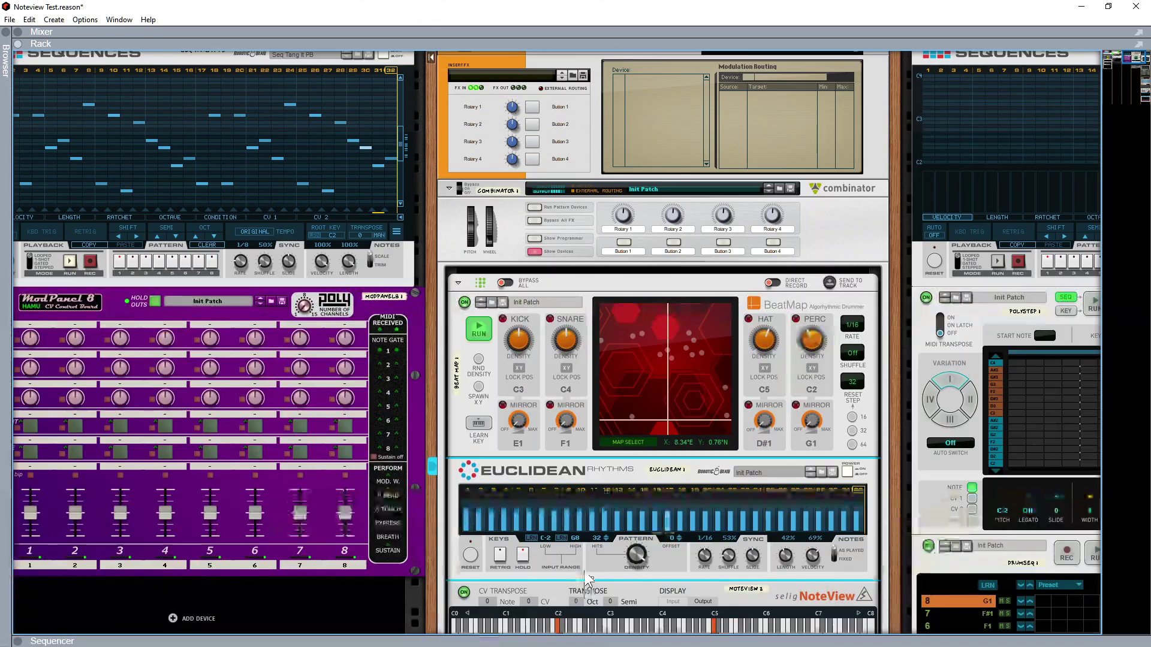
scroll(586, 575, "down", 1)
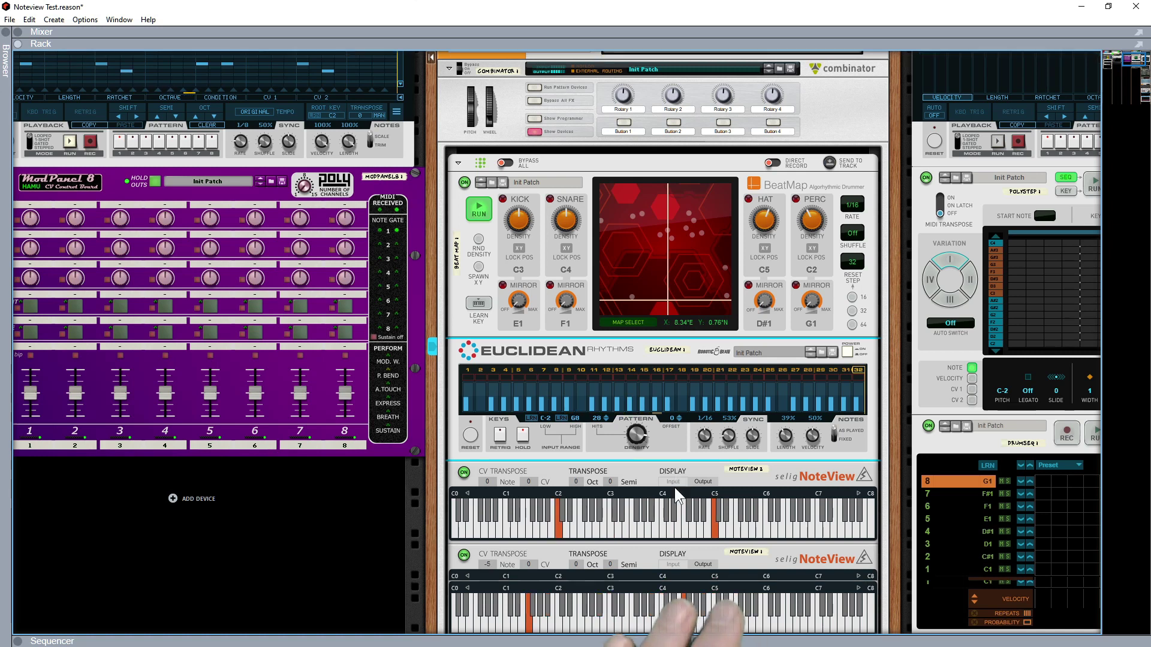
- Unfold Little LFO on the rear of the rack and examine its CV connections to Euclidean Rhythms
scroll(675, 488, "down", 2)
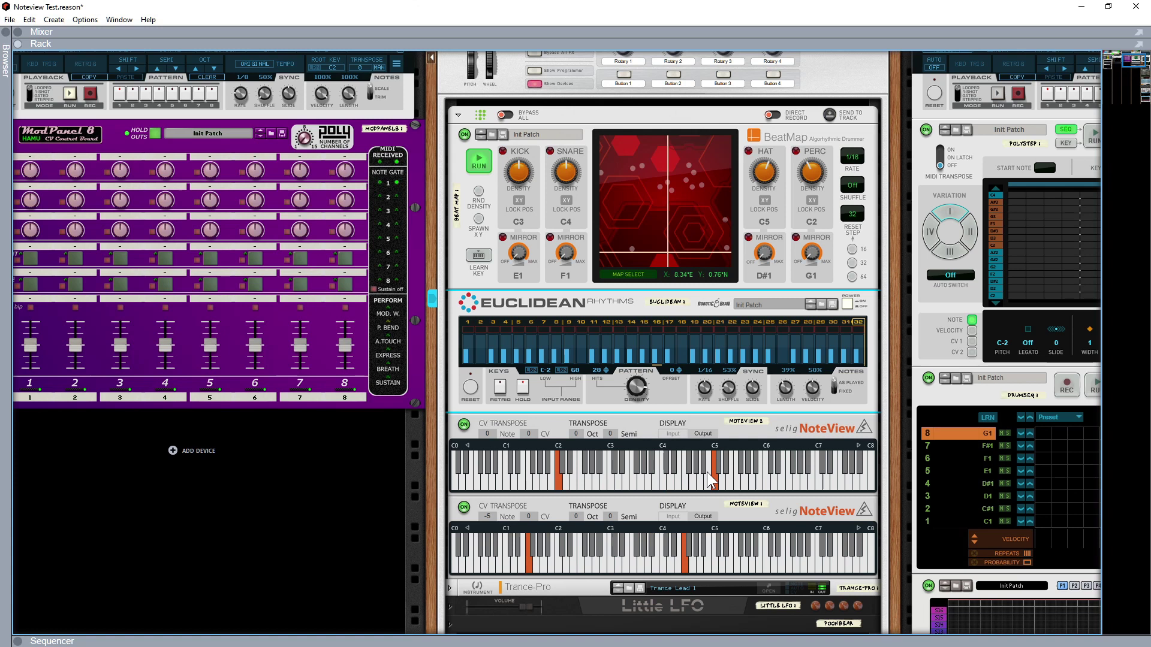
key("Tab")
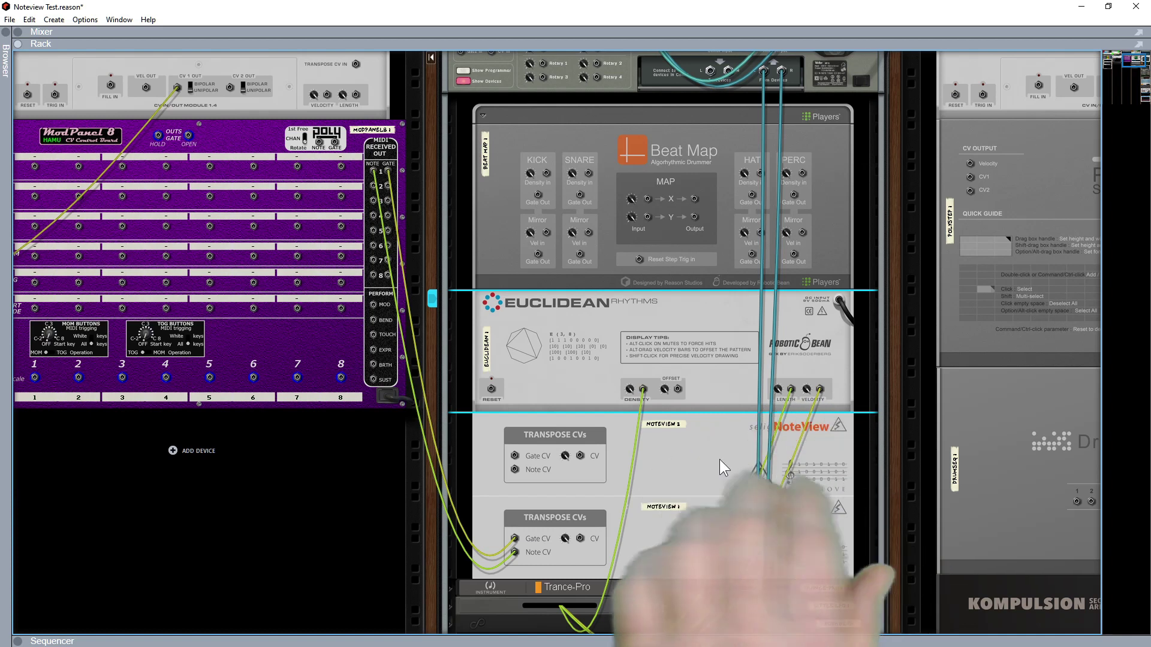
scroll(724, 467, "down", 3)
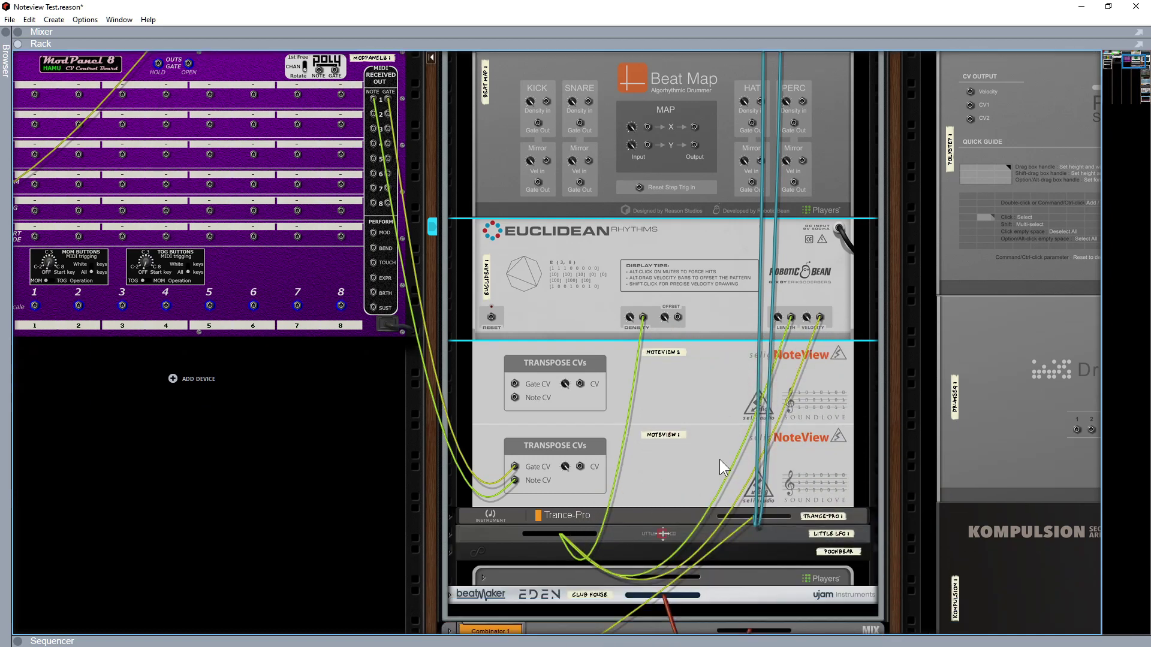
left_click(450, 531)
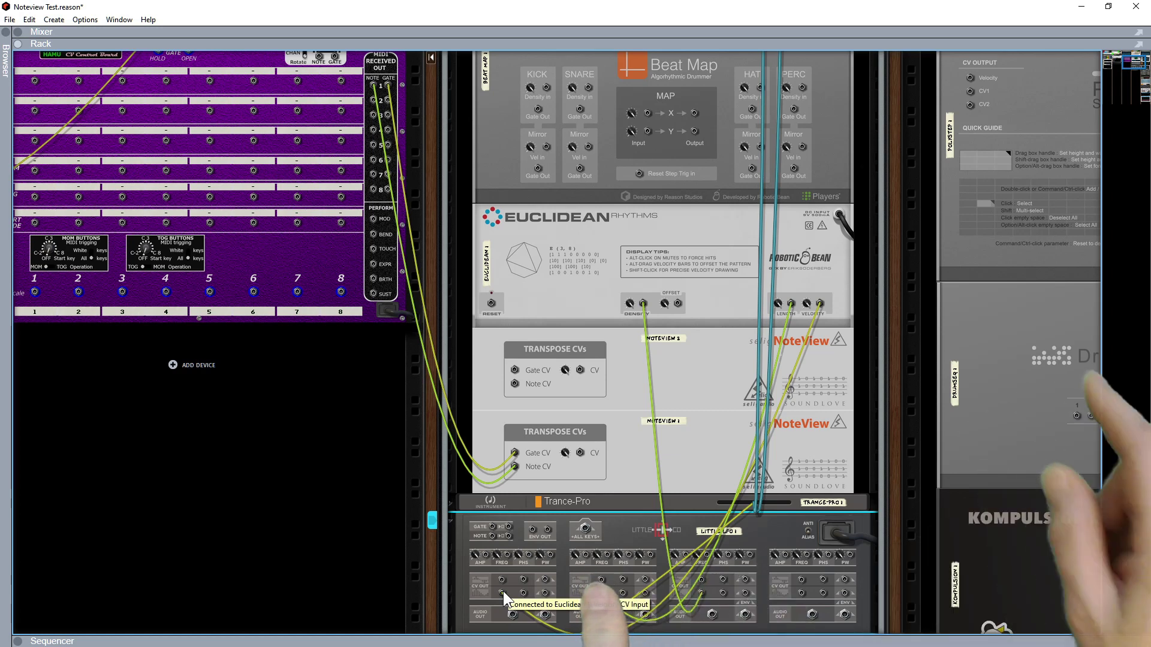
- Activate LFOs 1, 2 and 3 on Little LFO's front panel to modulate Euclidean Rhythms
key("Tab")
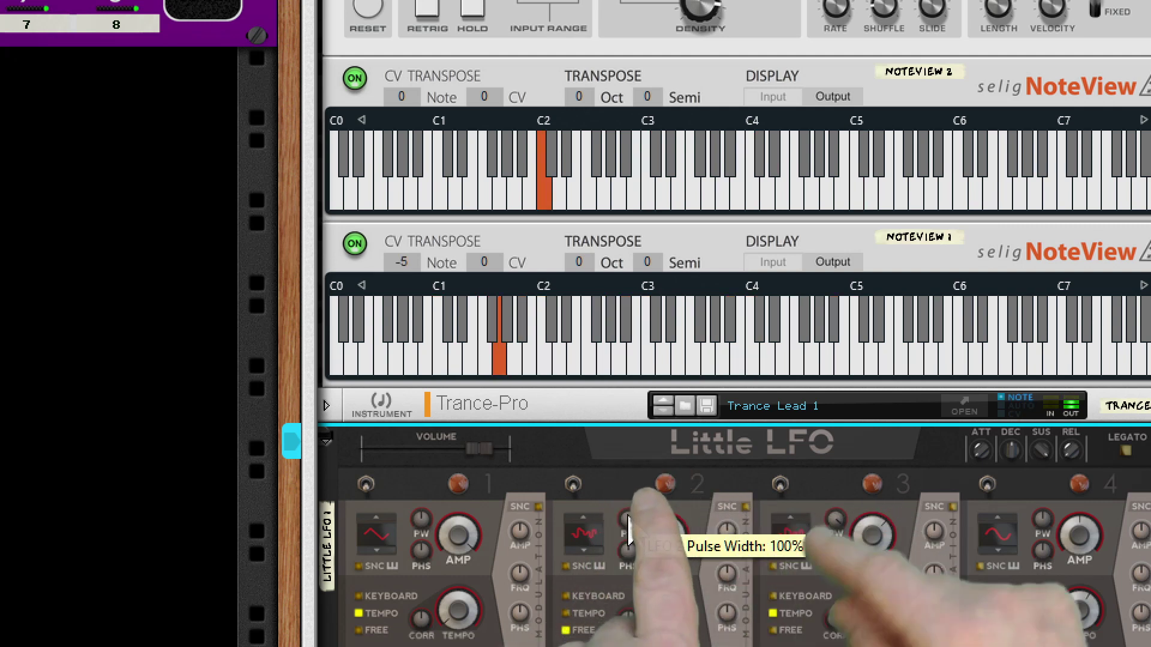
left_click(367, 486)
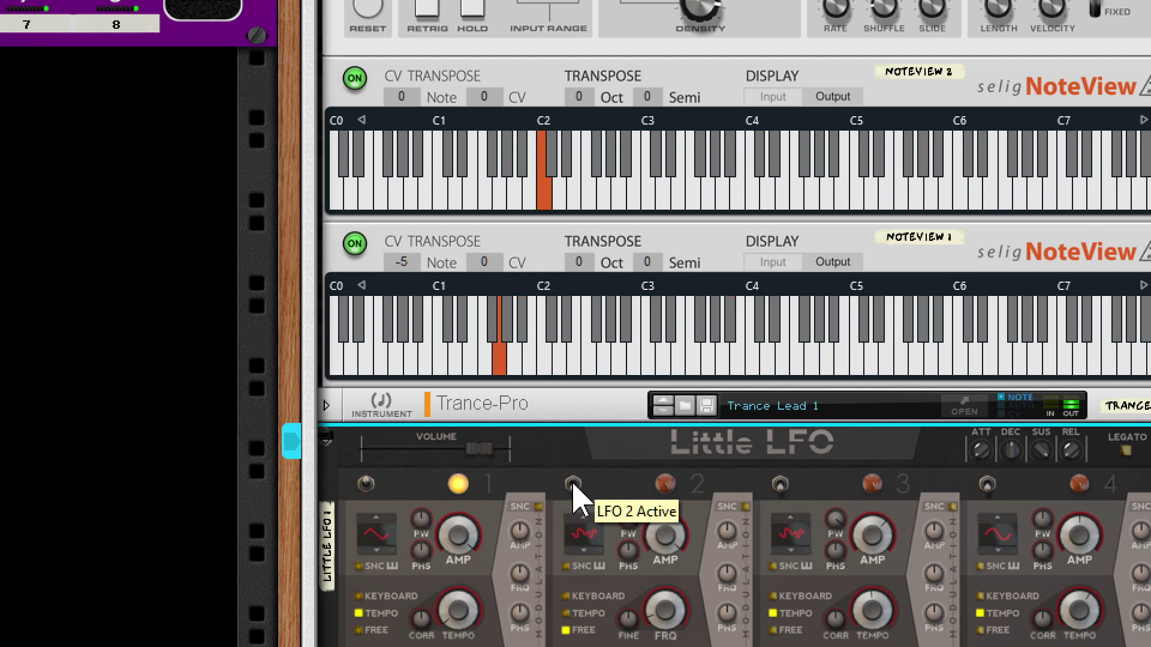
left_click(573, 484)
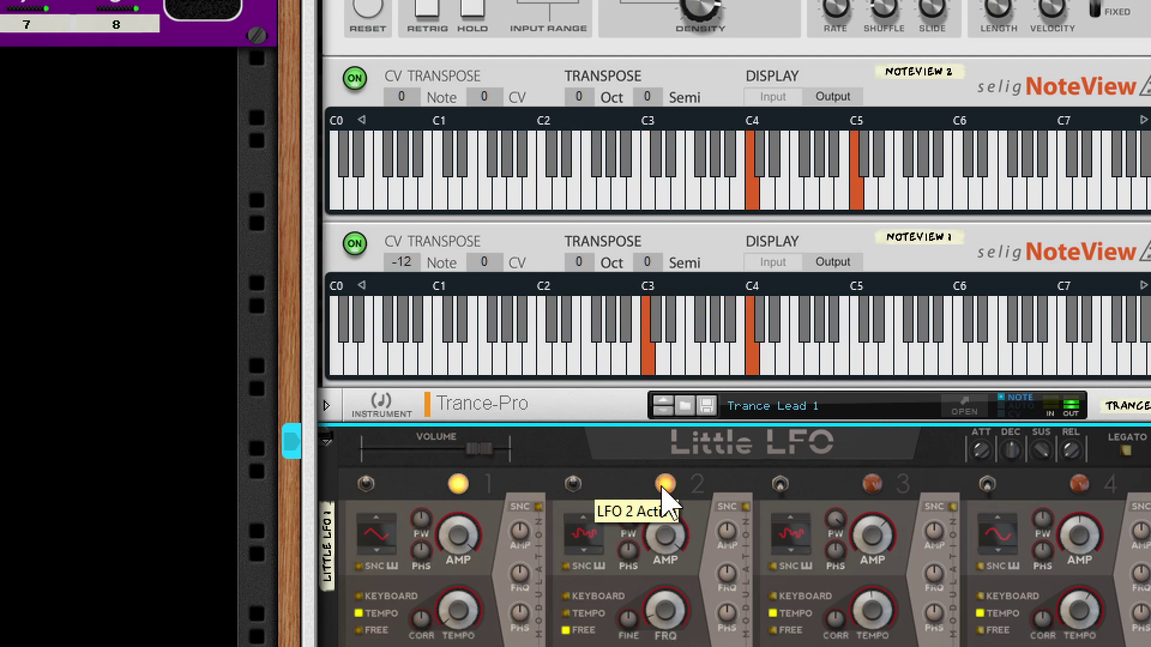
left_click(780, 485)
scroll(848, 533, "up", 5)
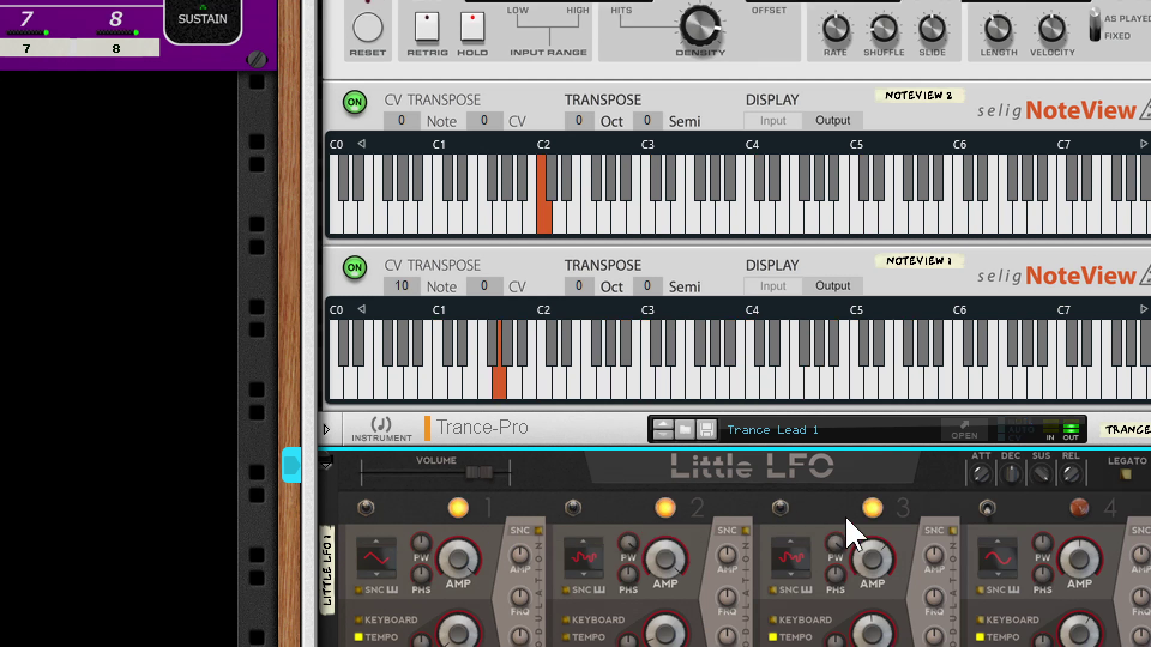
scroll(849, 532, "up", 7)
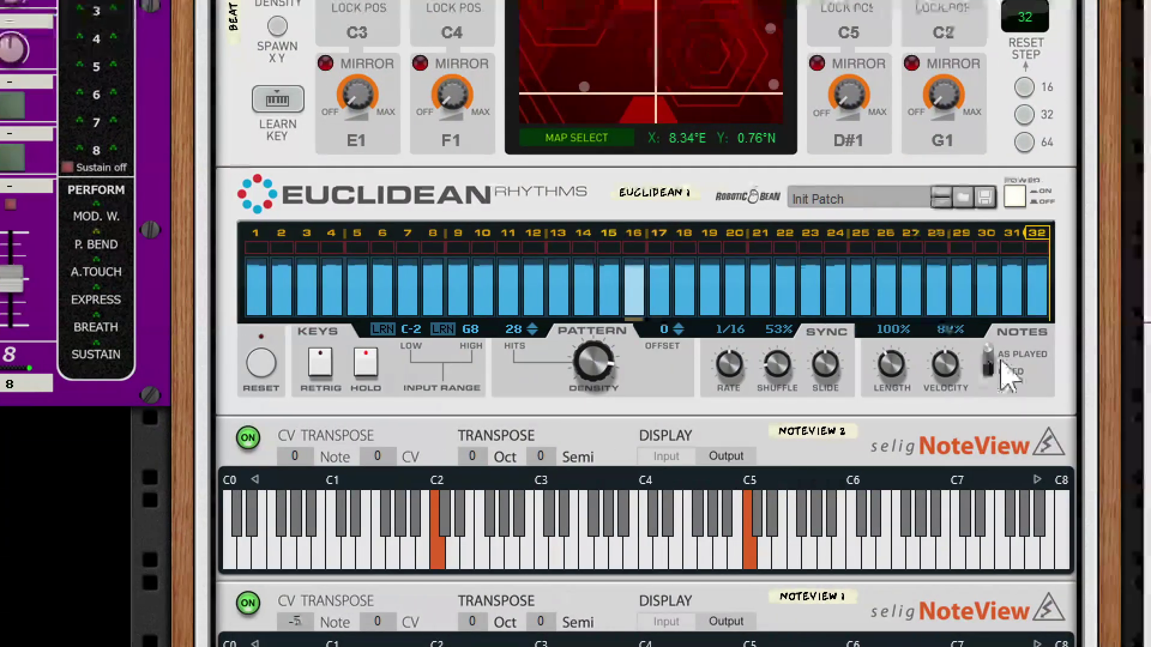
- Turn the note velocity on Euclidean Rhythms down to 2%
left_click_drag(1051, 363, 1053, 375)
left_click_drag(949, 374, 944, 379)
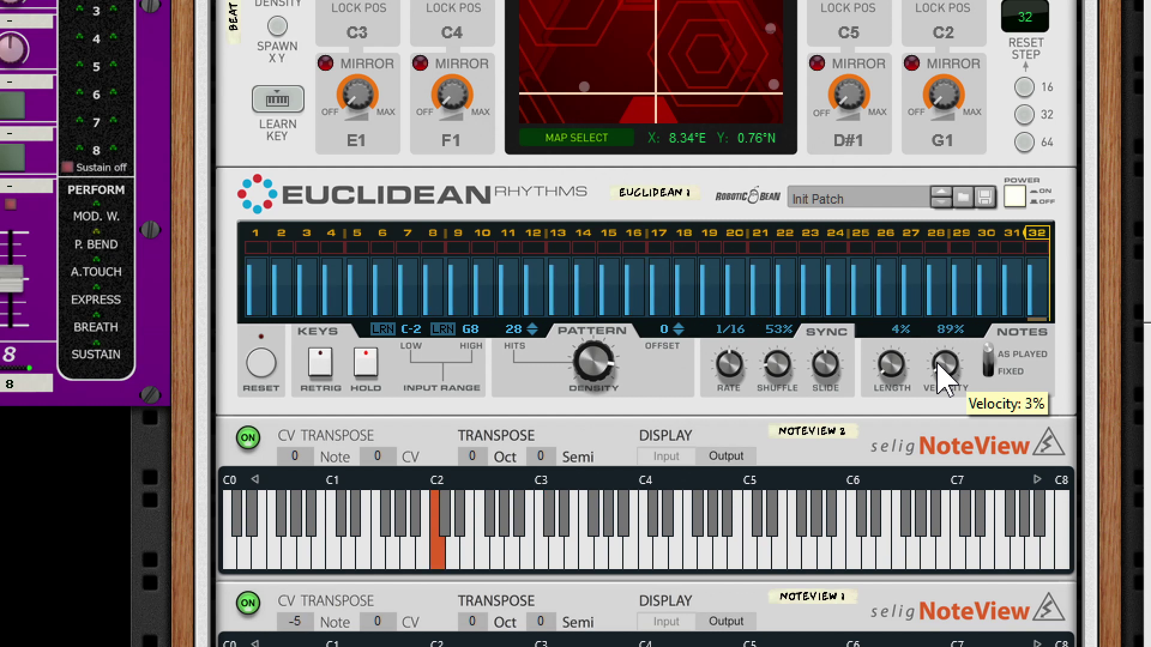
scroll(944, 377, "down", 3)
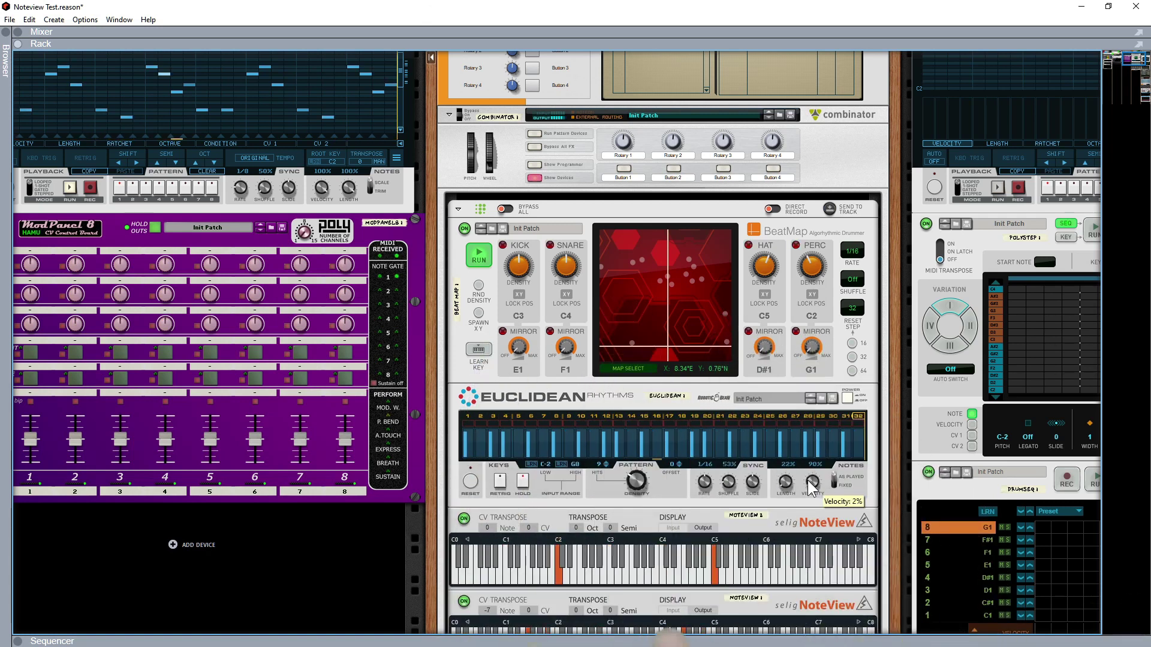
- Try several positions on BeatMap's red Tharsis map, ending at about 14.99°E, 14.65°N
scroll(677, 407, "down", 2)
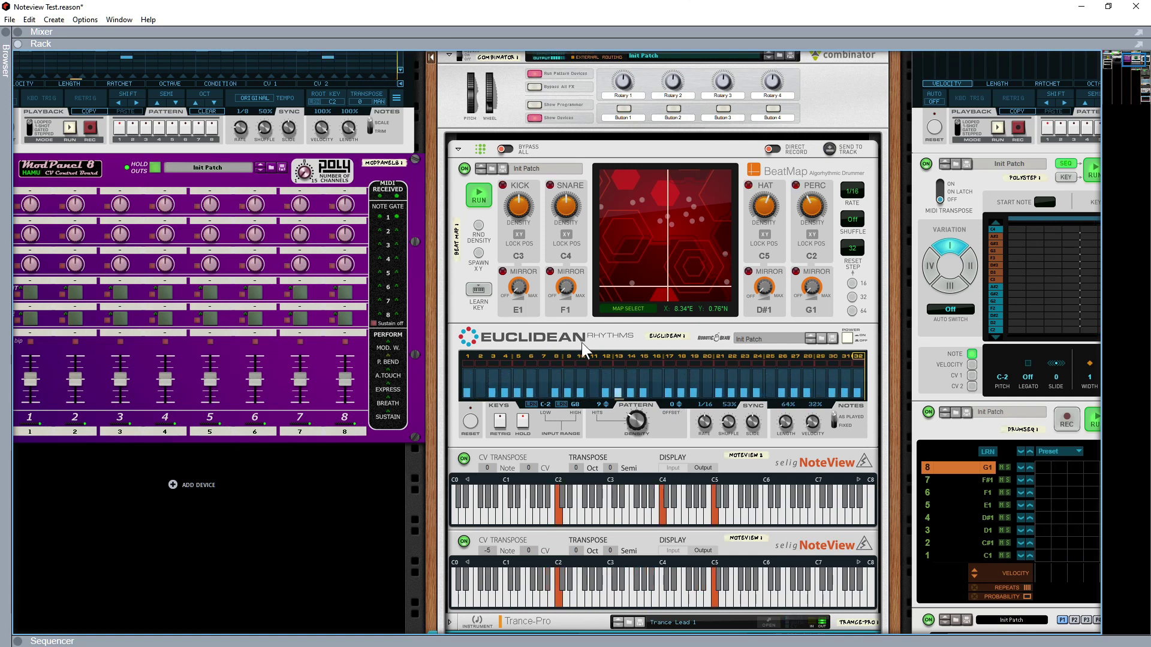
left_click(660, 202)
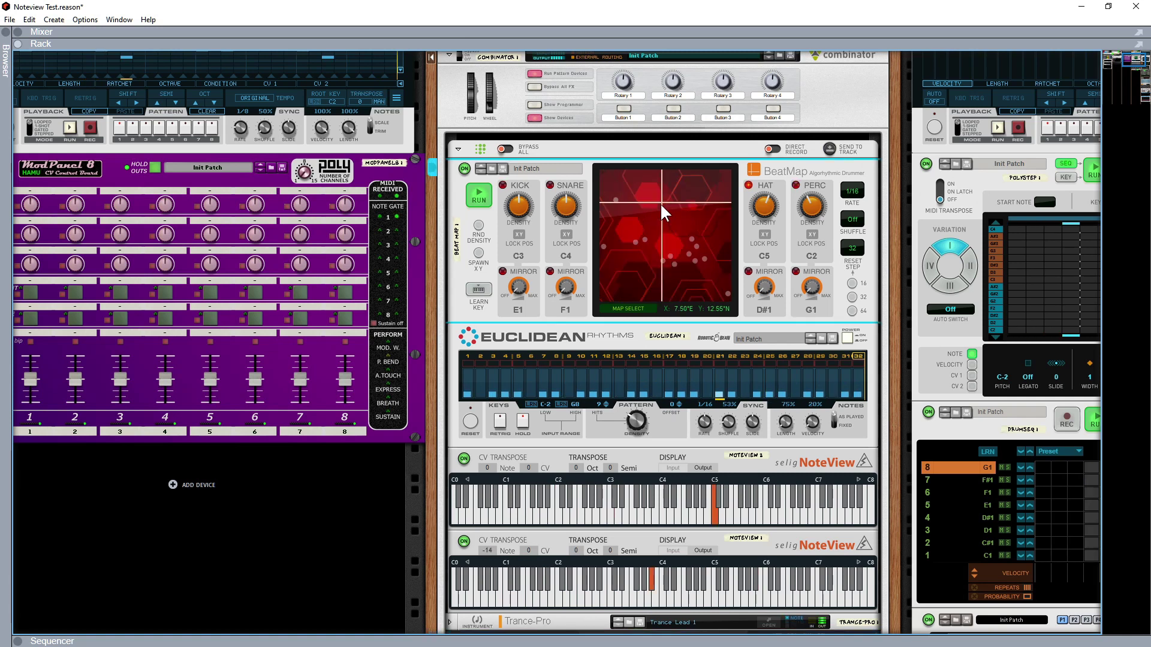
left_click(711, 206)
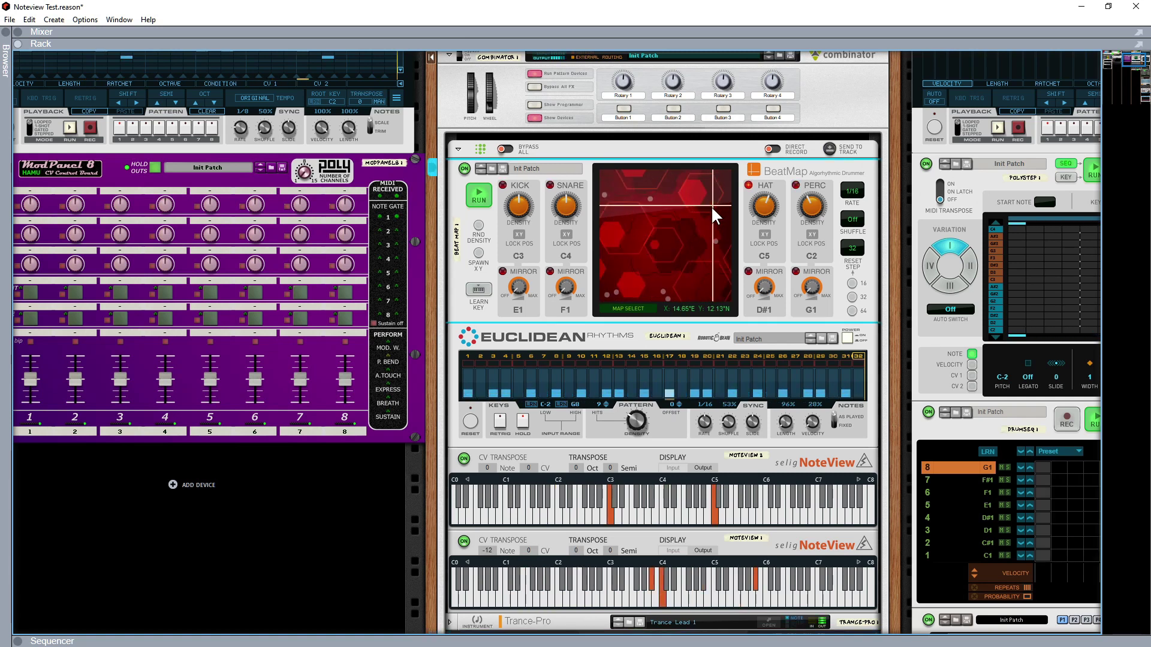
left_click(626, 215)
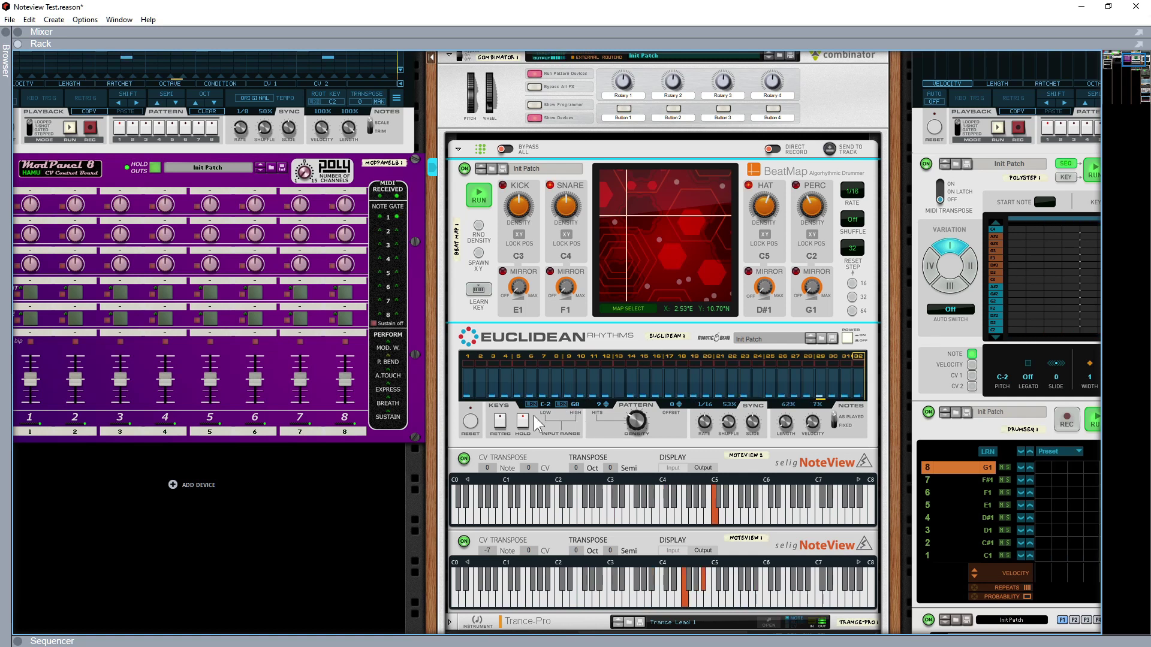
left_click(694, 236)
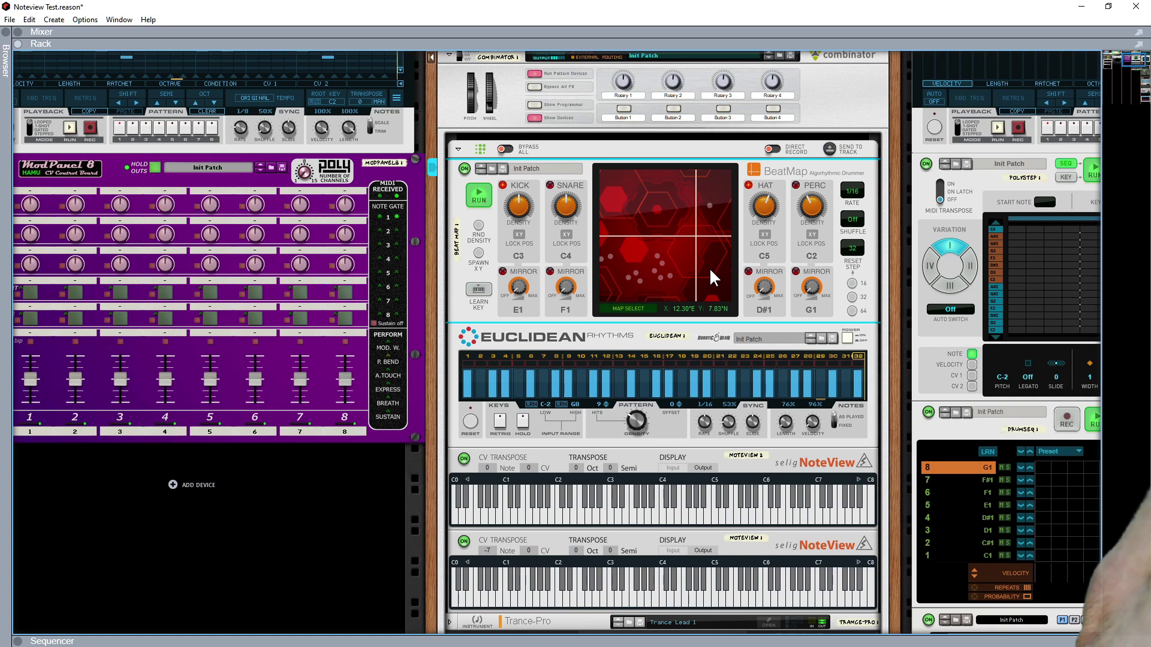
left_click(634, 265)
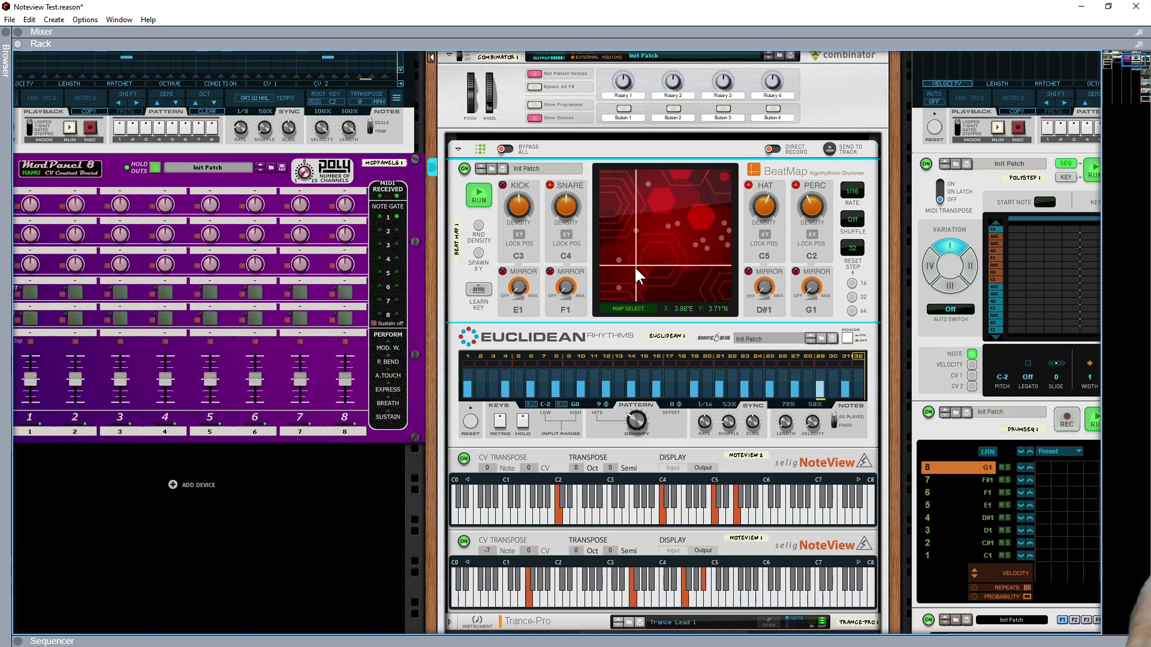
left_click(696, 287)
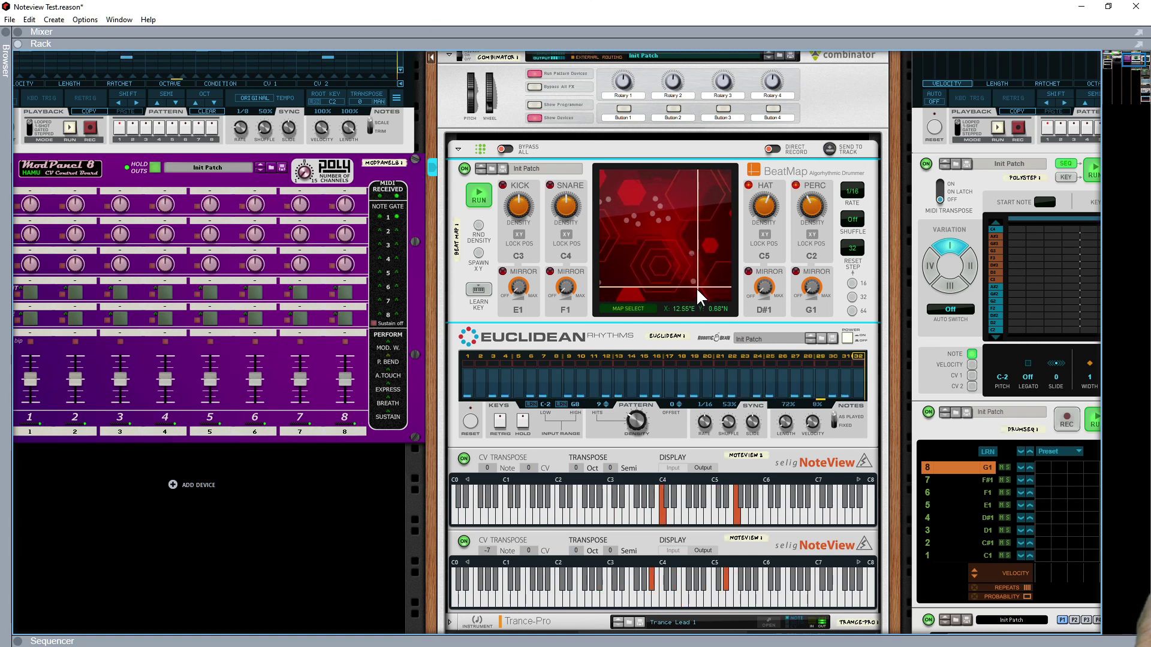
left_click(713, 188)
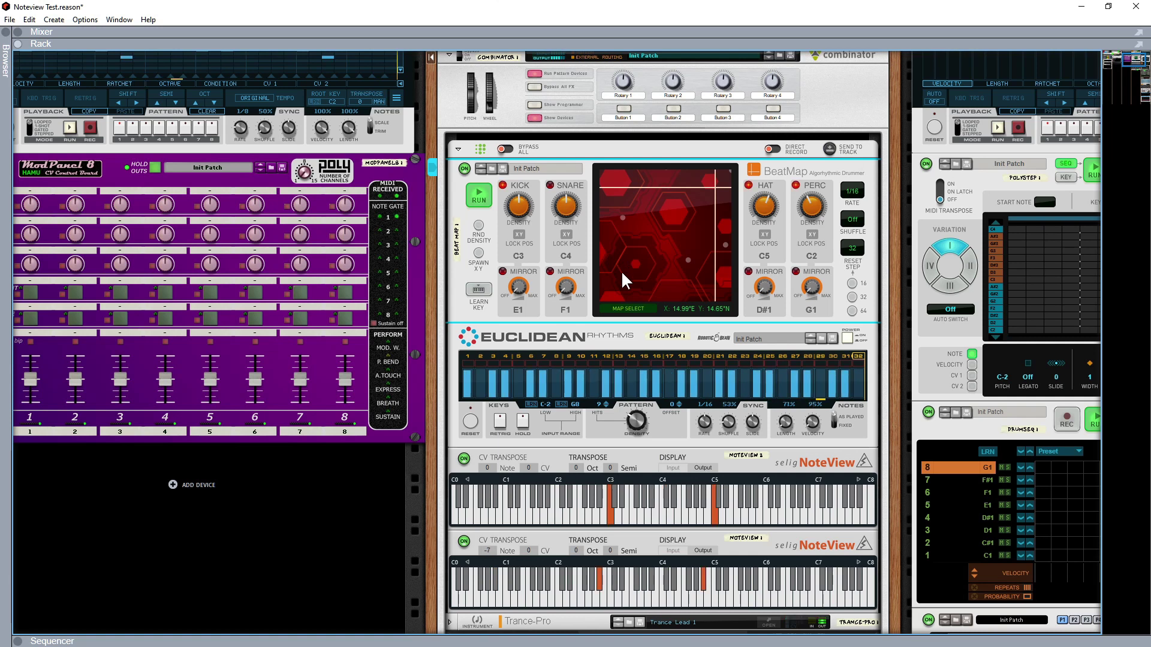
- Toggle Hold on Euclidean Rhythms and raise its pattern density to 32 hits
left_click(523, 427)
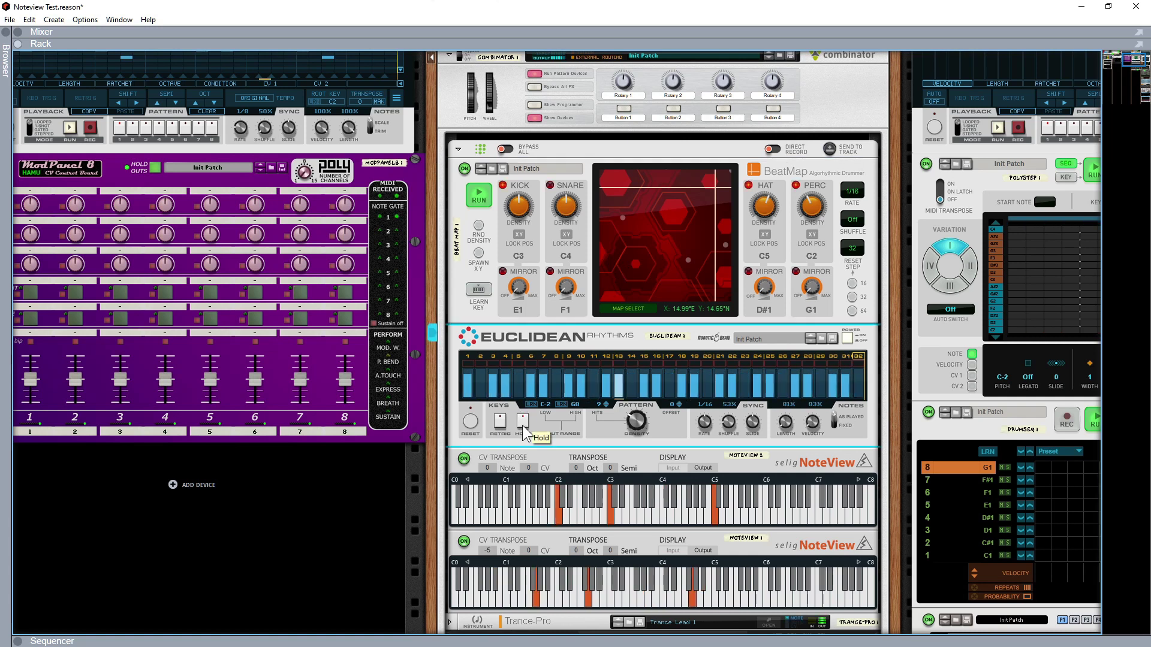
left_click(631, 274)
left_click_drag(636, 422, 637, 396)
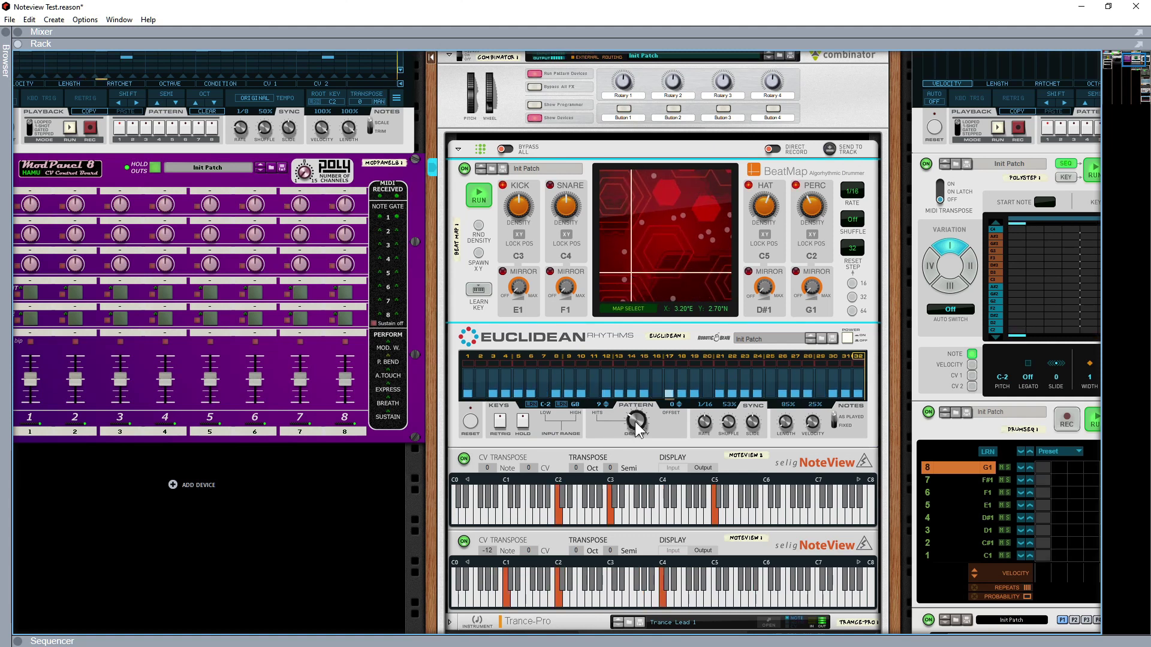
- Try further positions on the Tharsis map with the denser pattern, ending at 16.00°E, 0.00°N
left_click(674, 183)
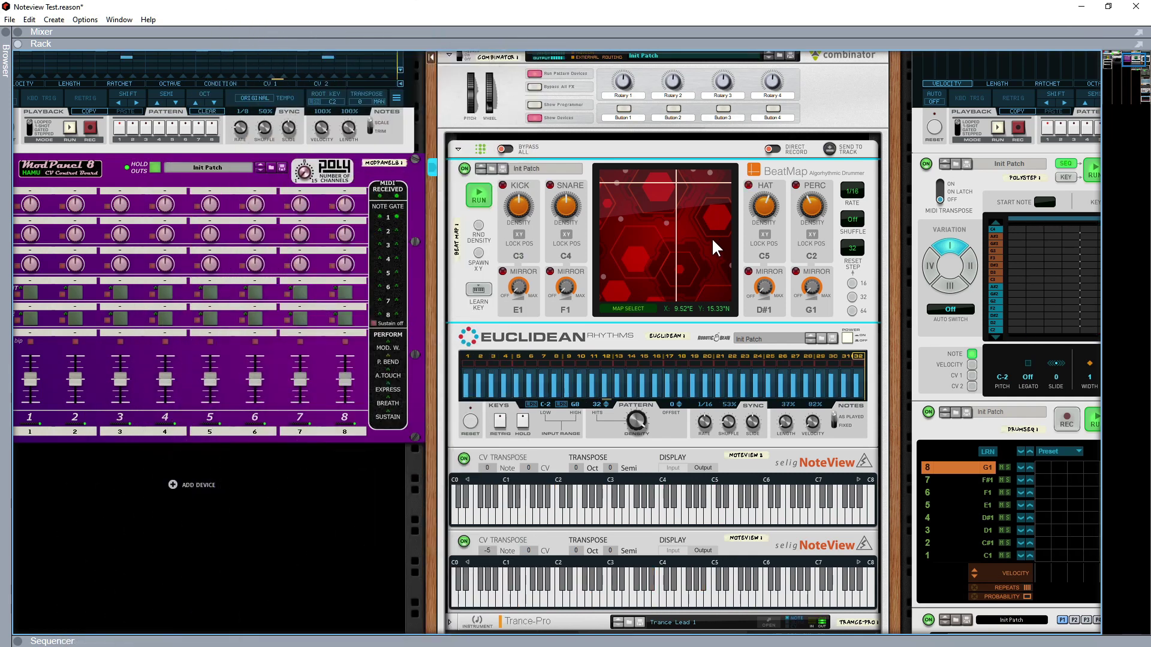
left_click(710, 238)
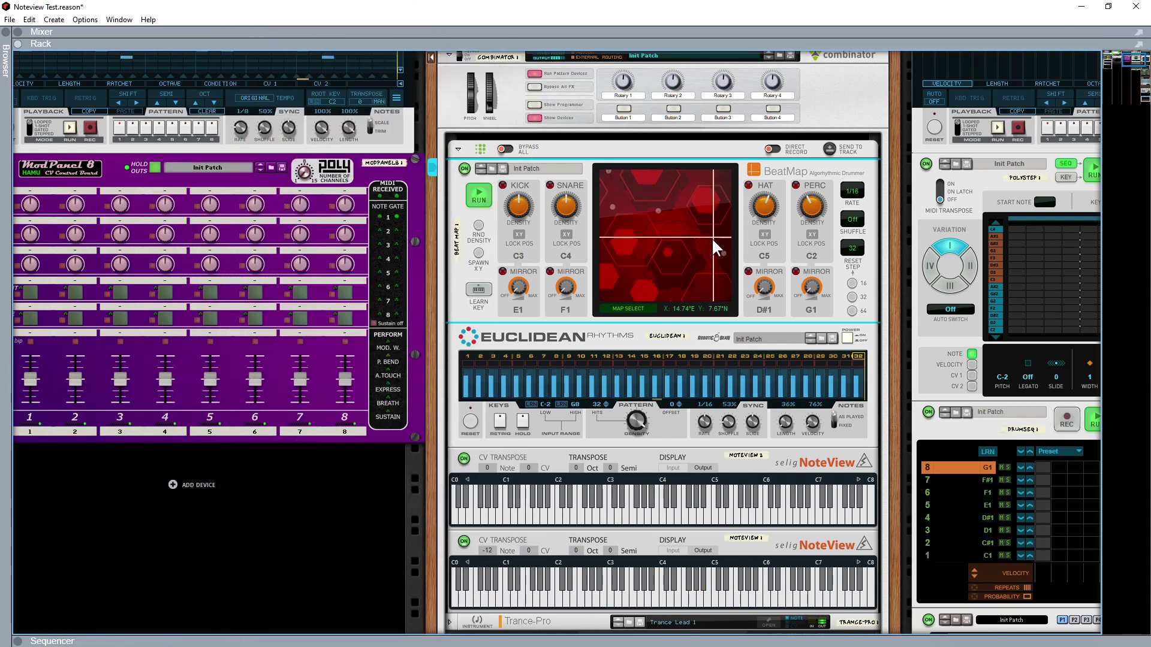
left_click(617, 250)
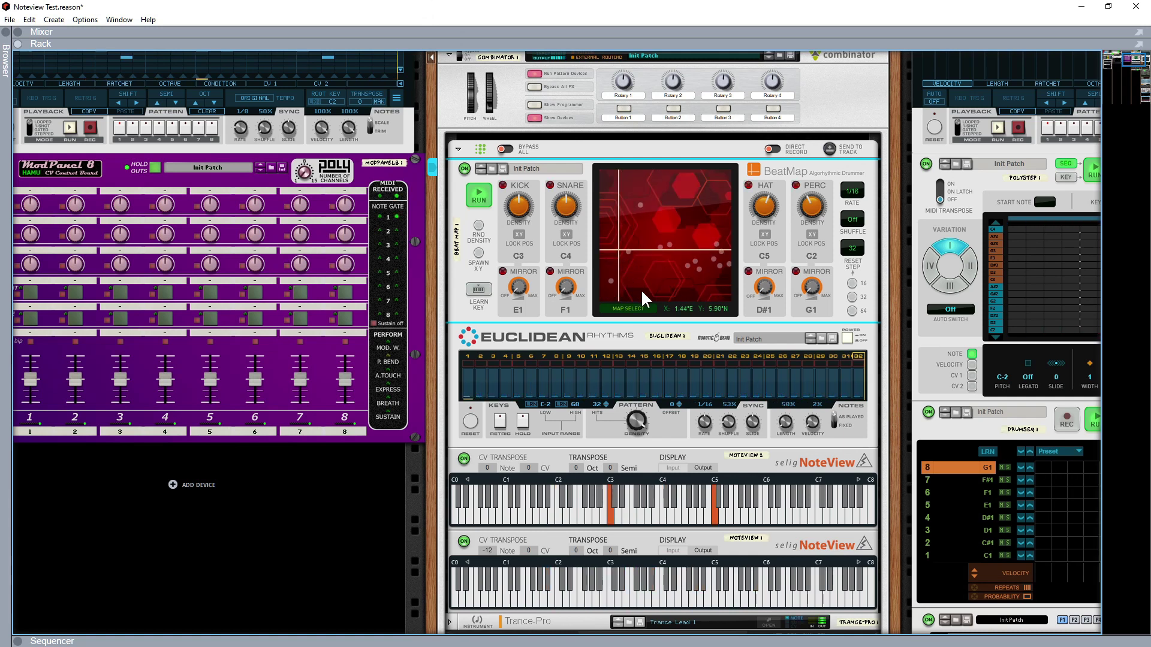
left_click(721, 291)
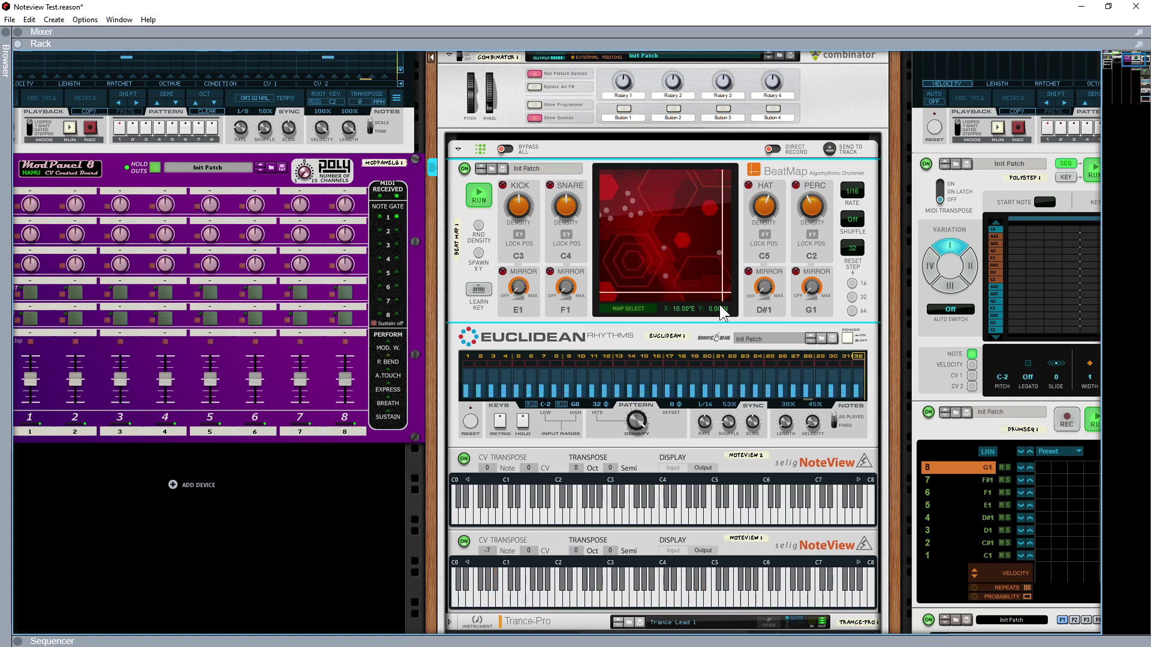
- Switch BeatMap to the beige contour-line map and set its position to about 8.59°E, 14.40°N
left_click(642, 307)
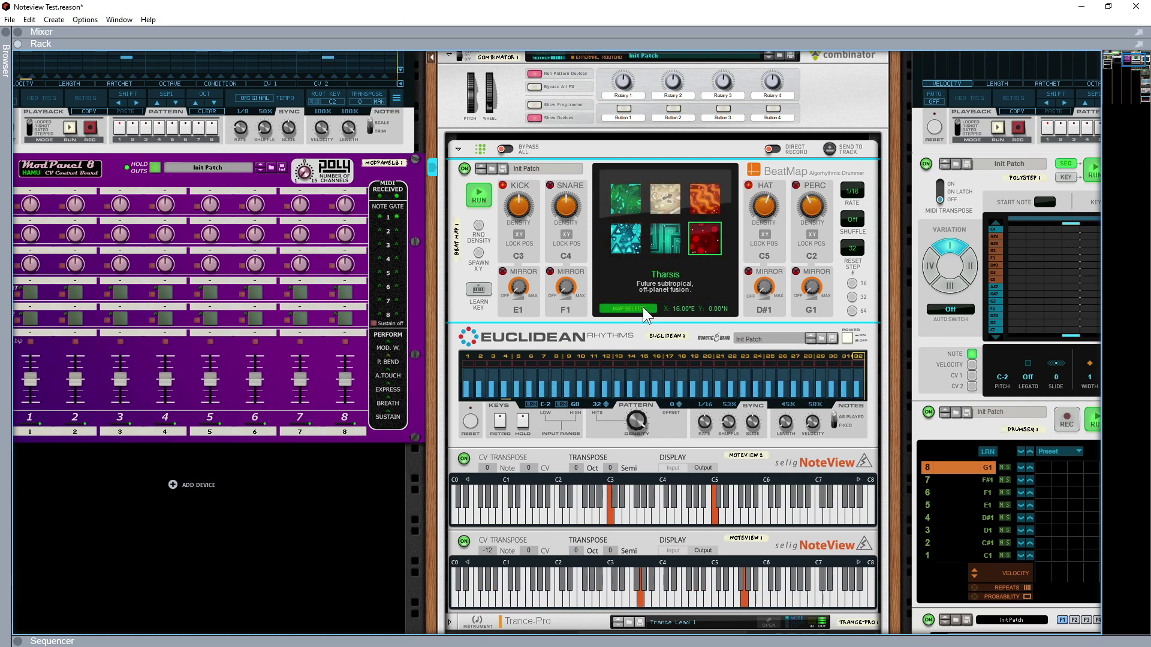
left_click(670, 187)
left_click(669, 190)
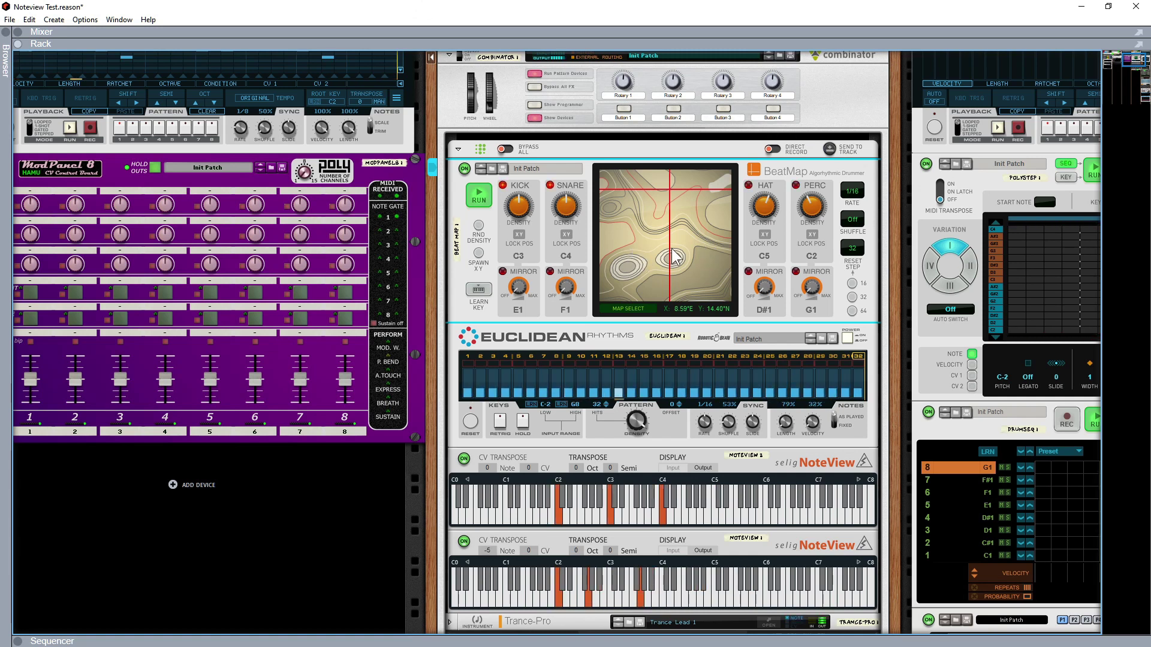
- Try several positions on BeatMap's contour-line map, ending at about 12.63°E, 4.22°N
left_click(646, 255)
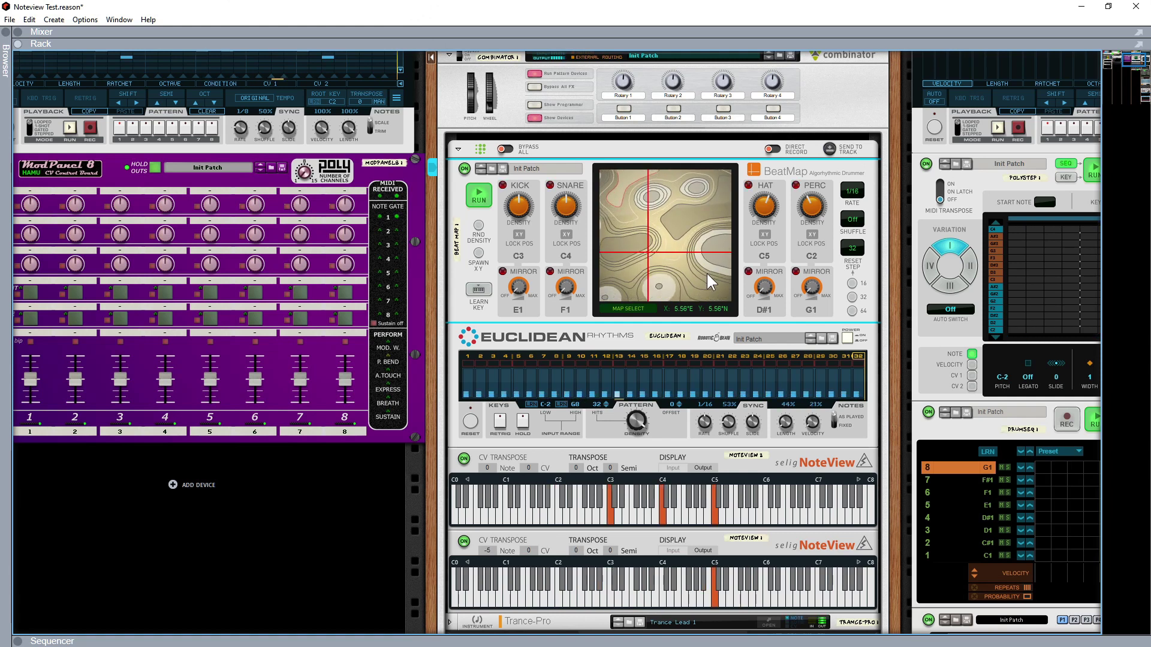
left_click(714, 193)
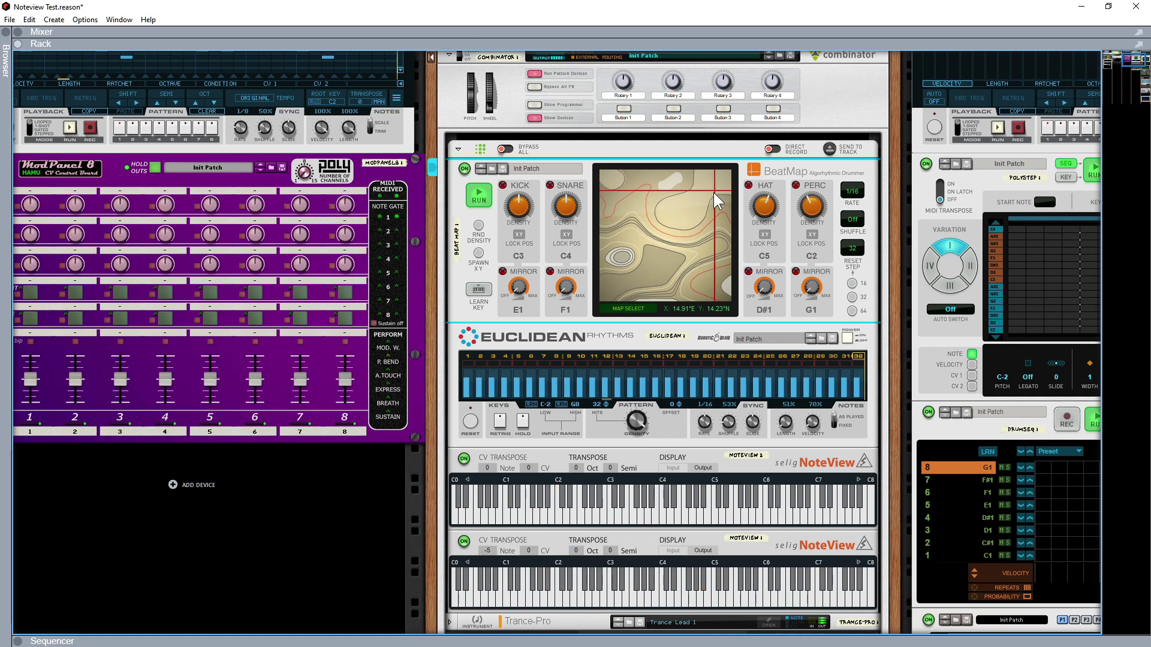
left_click(670, 280)
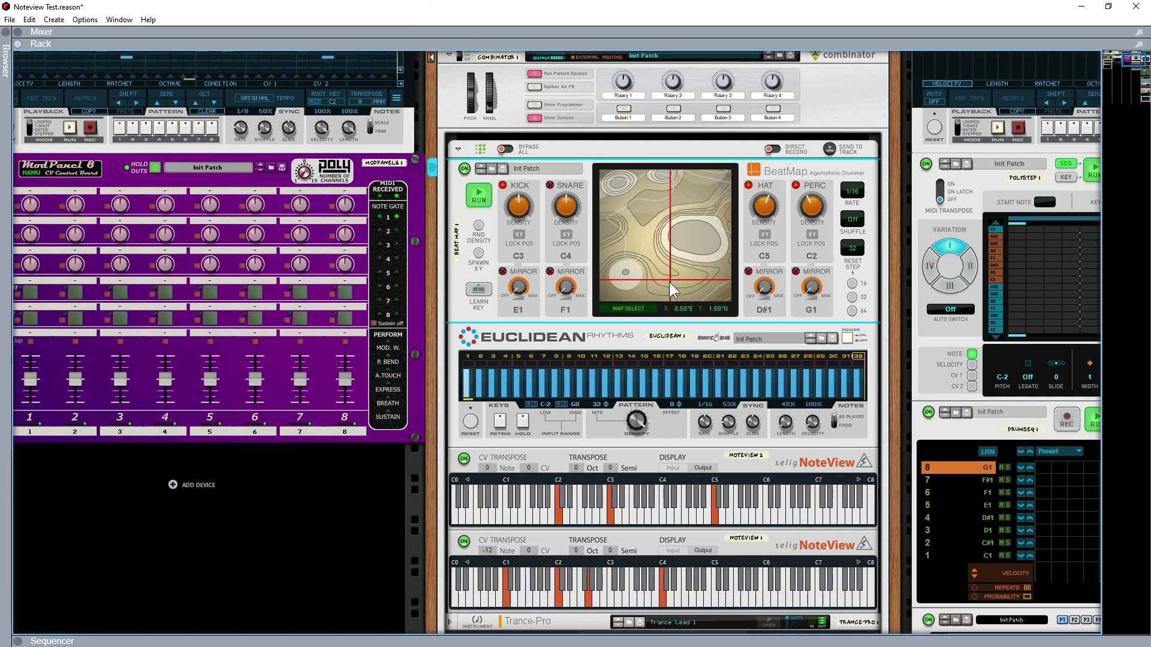
left_click(707, 289)
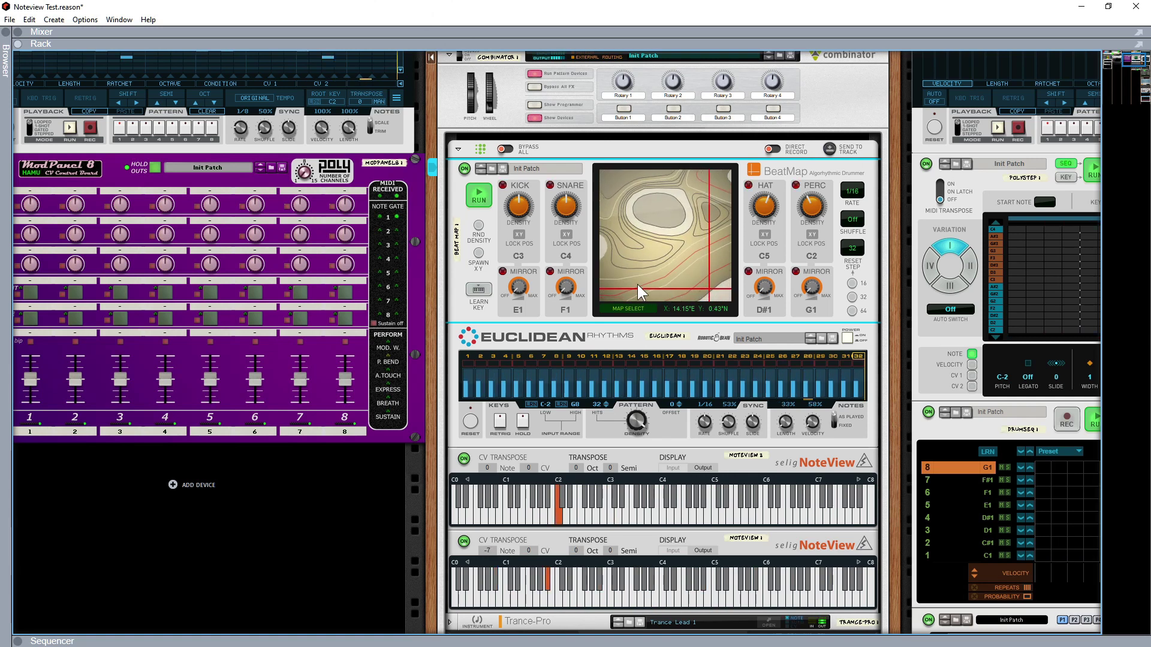
left_click(615, 269)
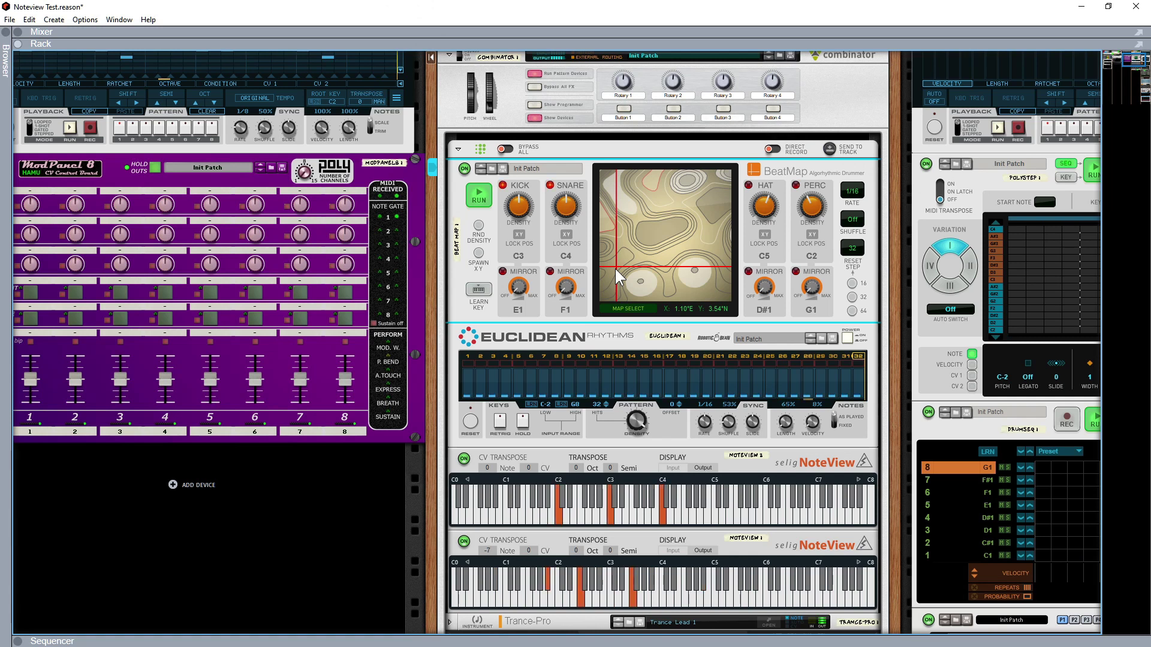
left_click(646, 203)
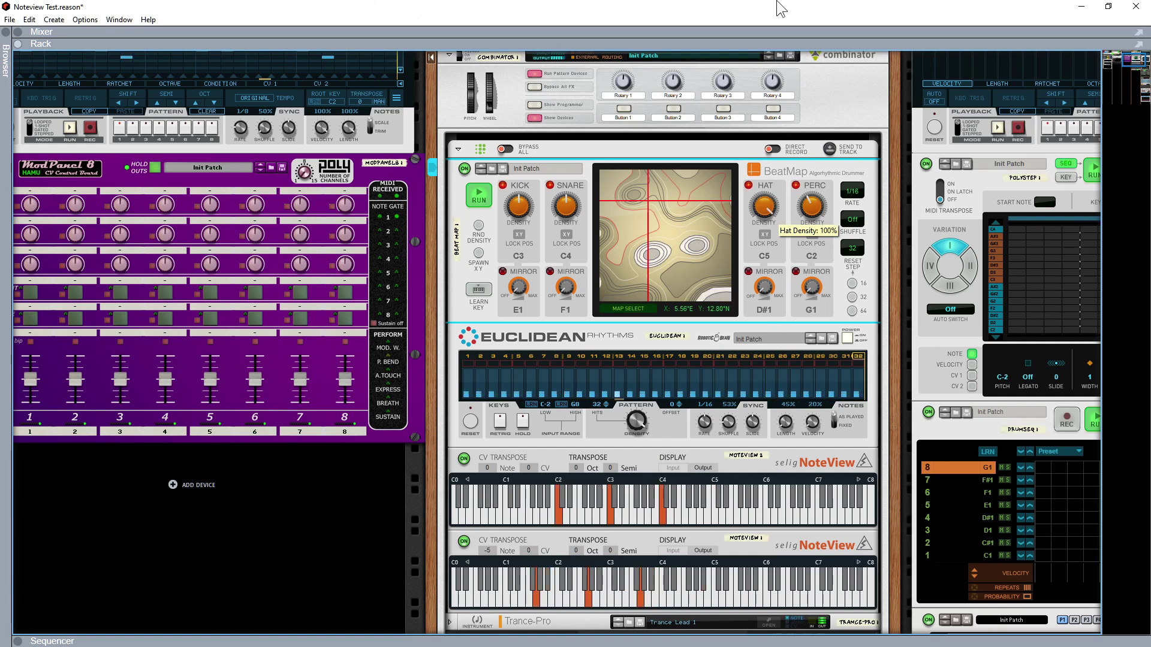
left_click(696, 263)
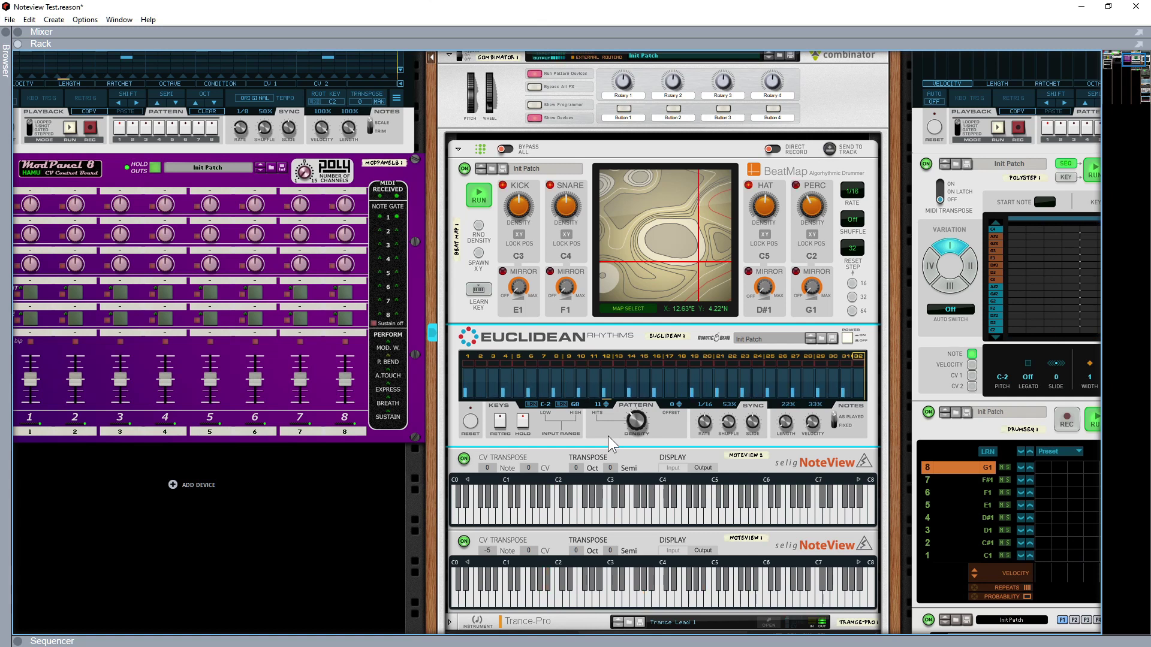
- Restart BeatMap at about 3.90°E, 13.39°N and raise the Euclidean Rhythms density to 32 hits
left_click(484, 198)
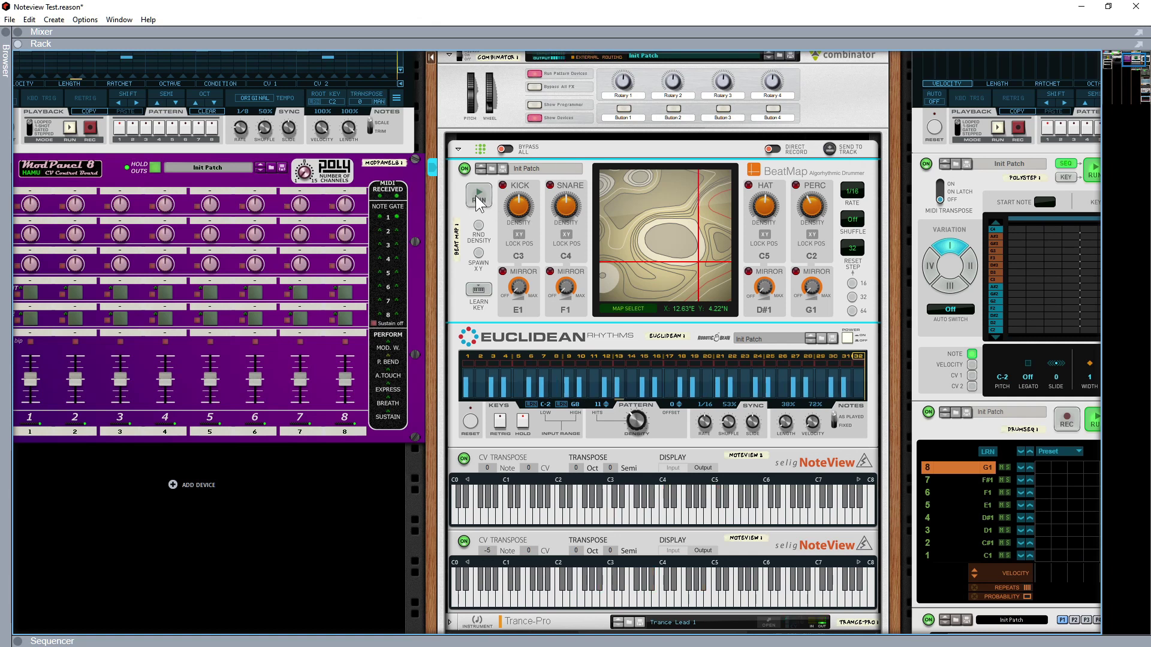
left_click(636, 199)
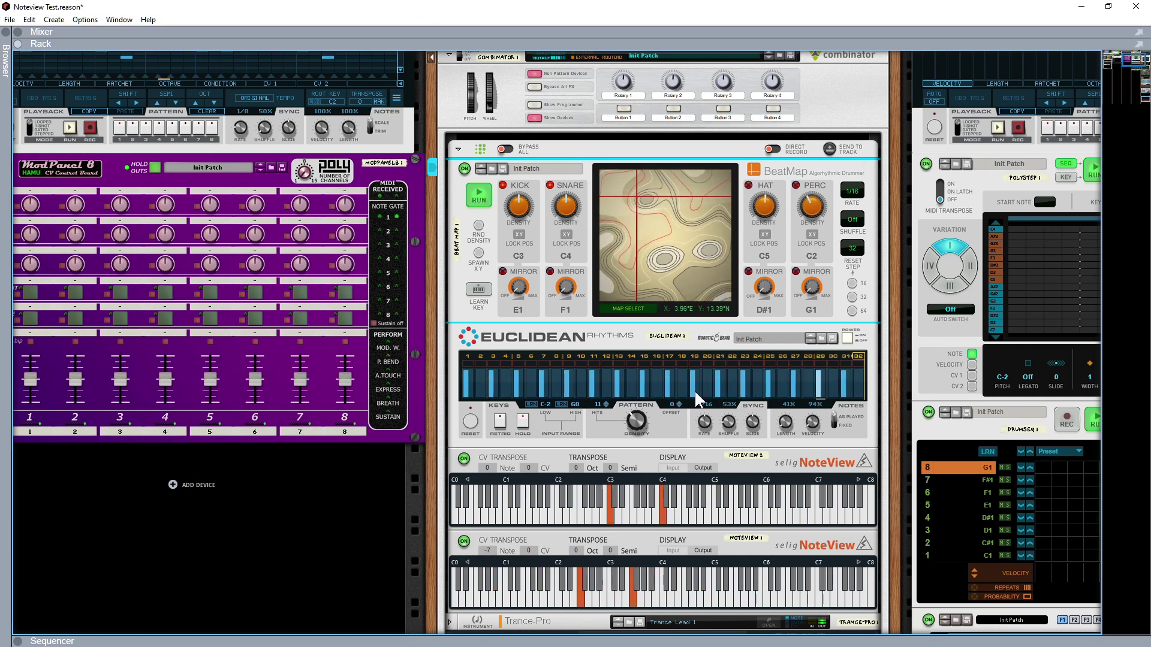
left_click_drag(636, 424, 669, 173)
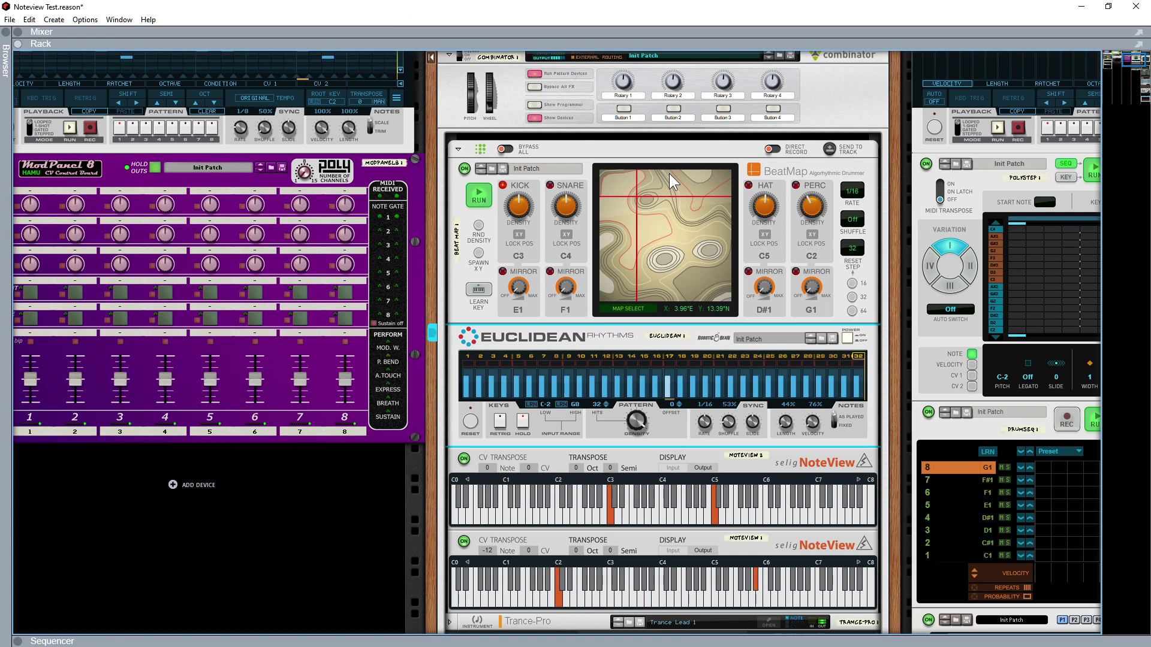
- Move the BeatMap position to about 14.74°E, 7.83°N and on to about 8.93°E, 1.69°N
left_click(713, 237)
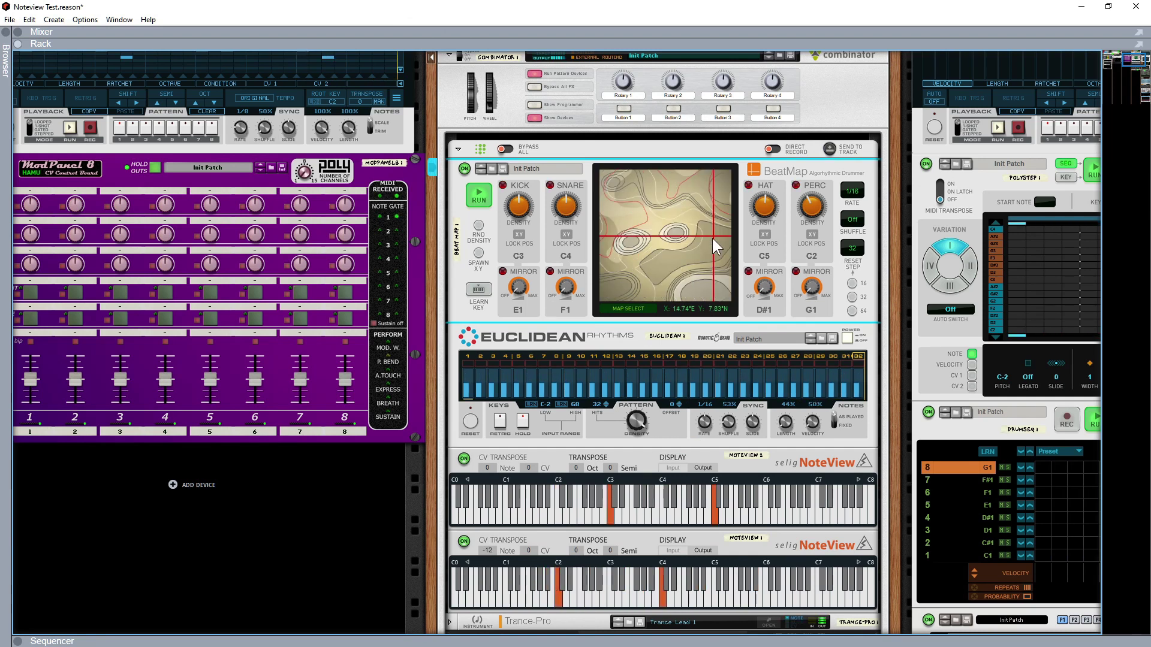
left_click(671, 282)
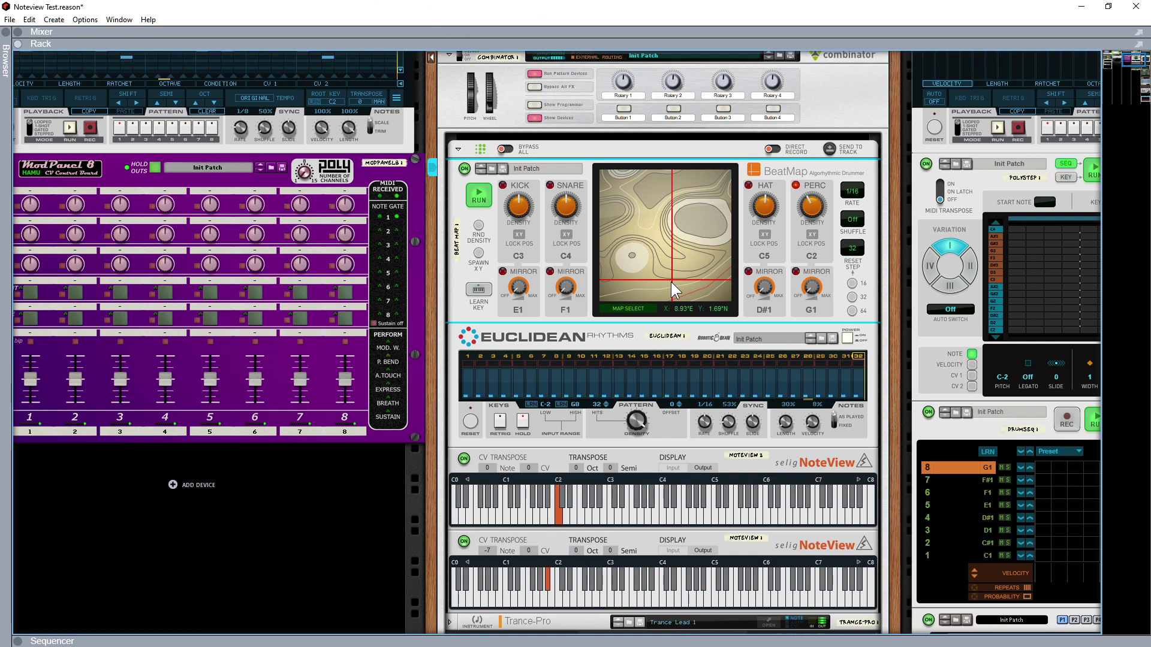